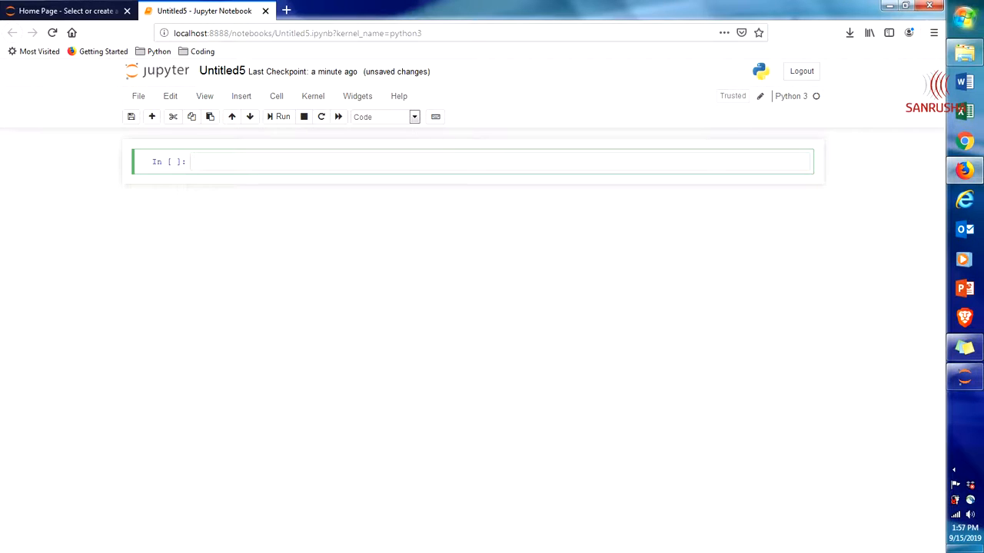
type("import nu")
type("mp")
type("y as np")
Write the numpy, pandas and seaborn imports under '#Data Preprocessing' and run the cell.
key("Return")
type("import p")
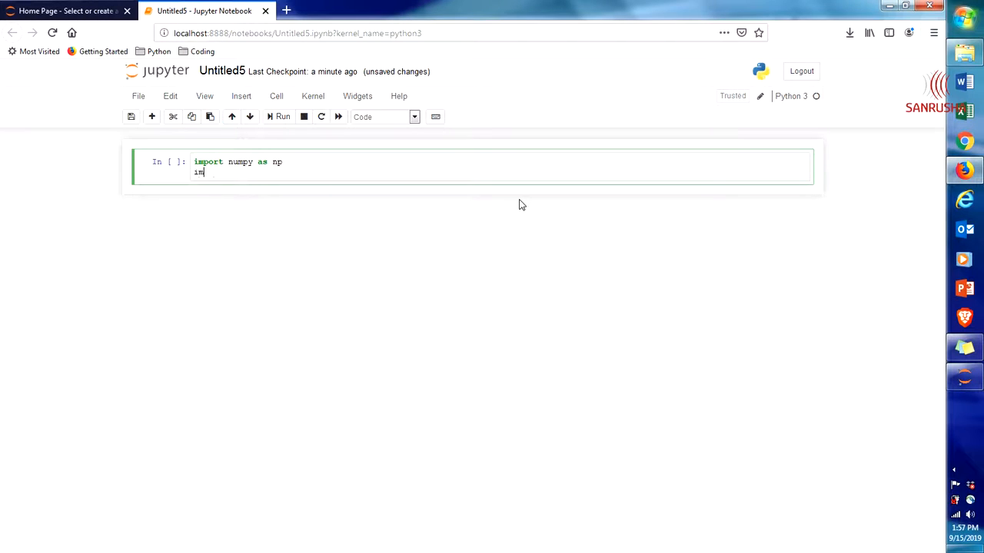
type("andas ")
type("ad p")
key("BackSpace")
key("BackSpace")
key("BackSpace")
type("s")
type(" pd")
key("Return")
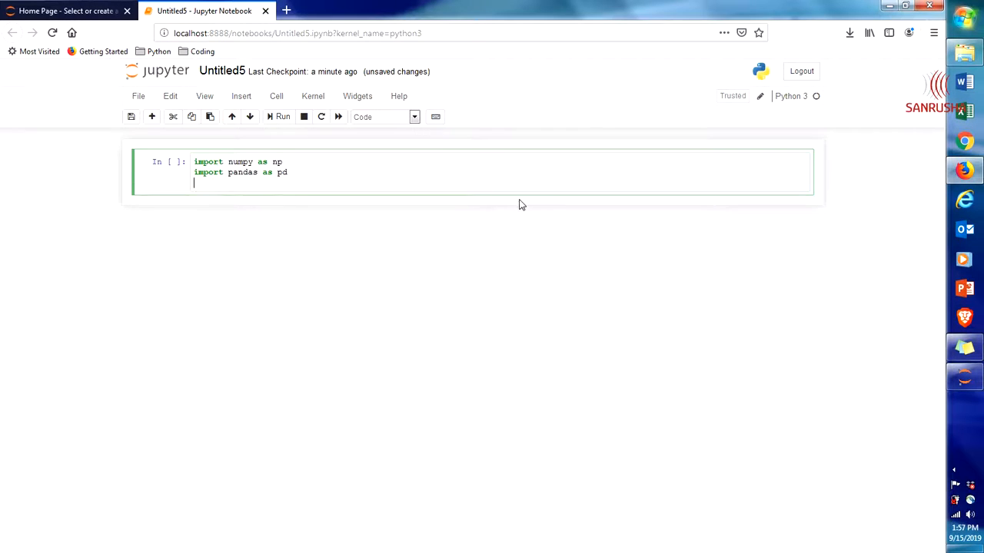
type("impo")
type("rt seaborn as sns")
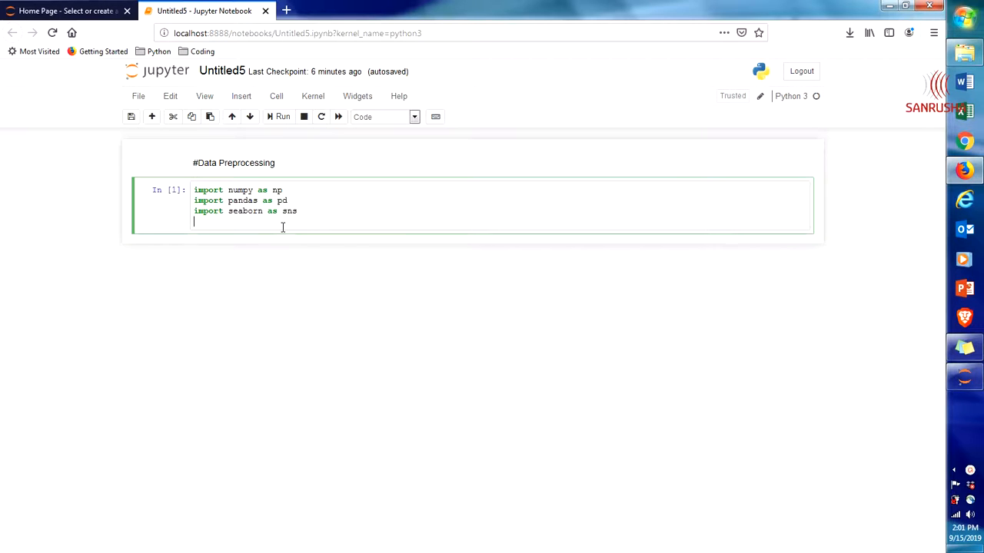
key("BackSpace")
Write a cell loading the tips dataset with sns.load_dataset, wrapping it in a DataFrame and calling df.head().
left_click(152, 116)
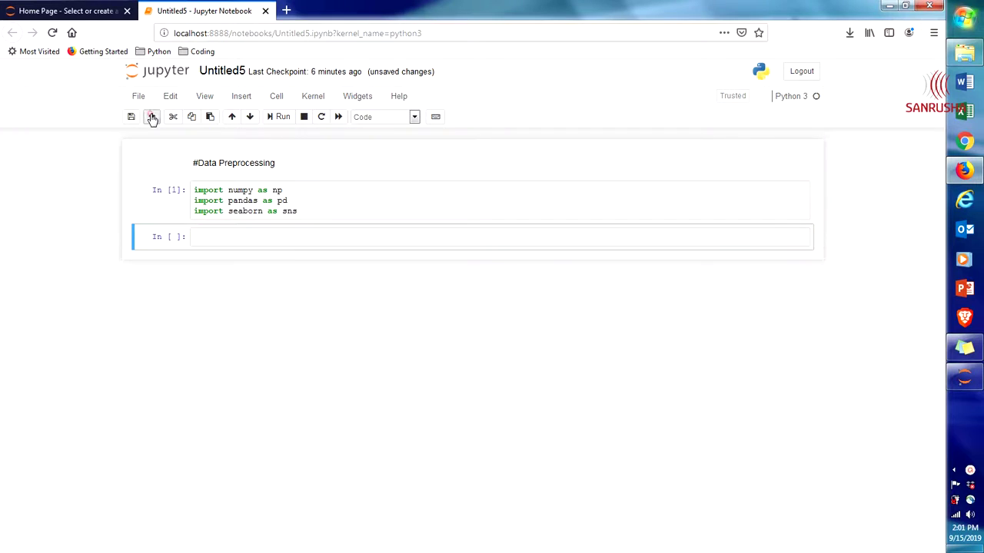
left_click(260, 238)
type("tips")
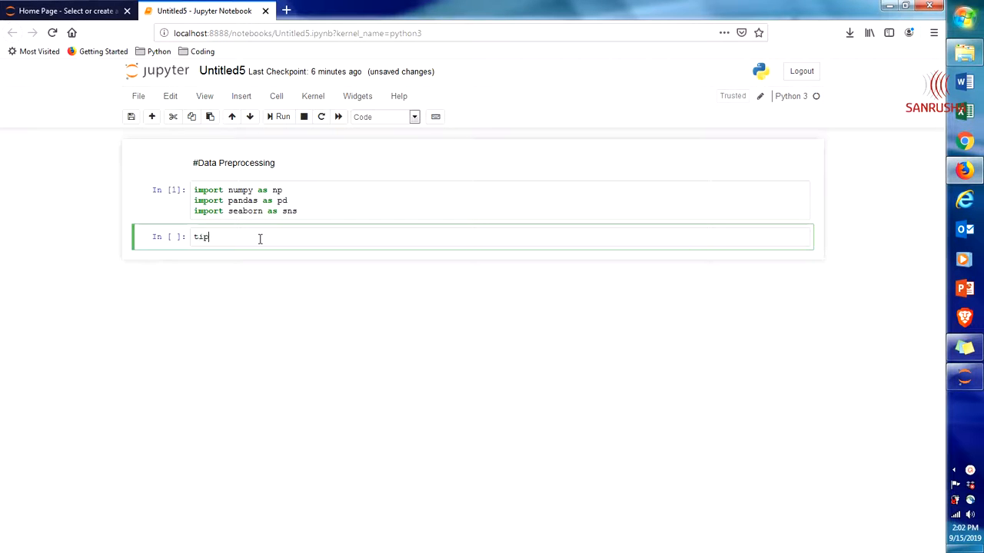
type("=sns.l")
type("oad_d")
key("BackSpace")
type("dataset(")
type("'")
type("tips")
key("End")
key("Return")
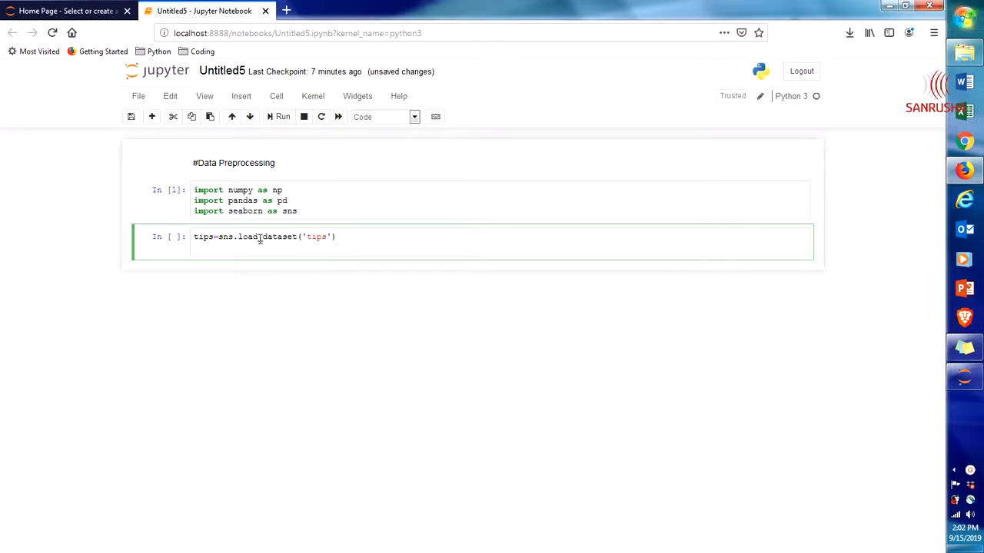
type("df=")
type("pd.")
type("DataF")
type("rame")
type(" (")
type("tips")
key("Right")
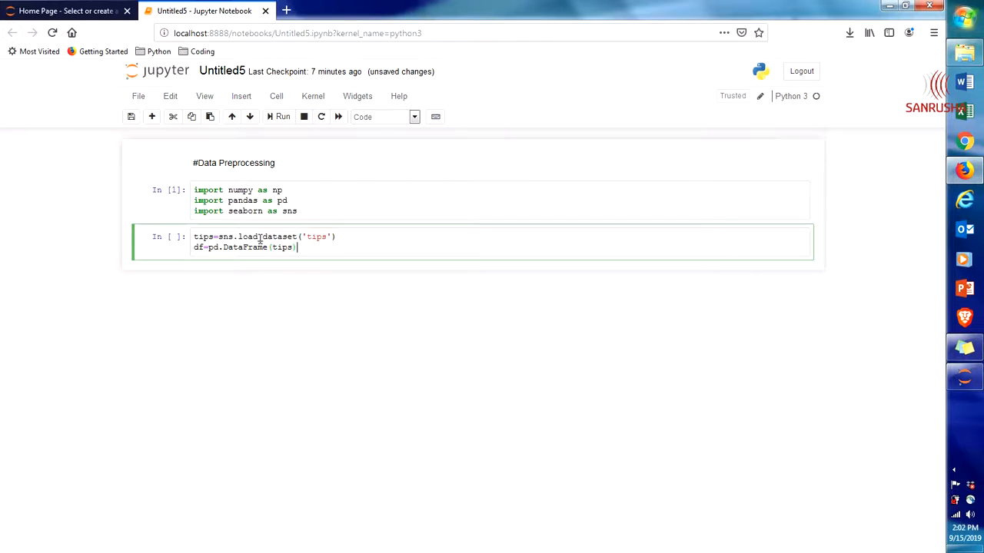
key("Return")
type("df.")
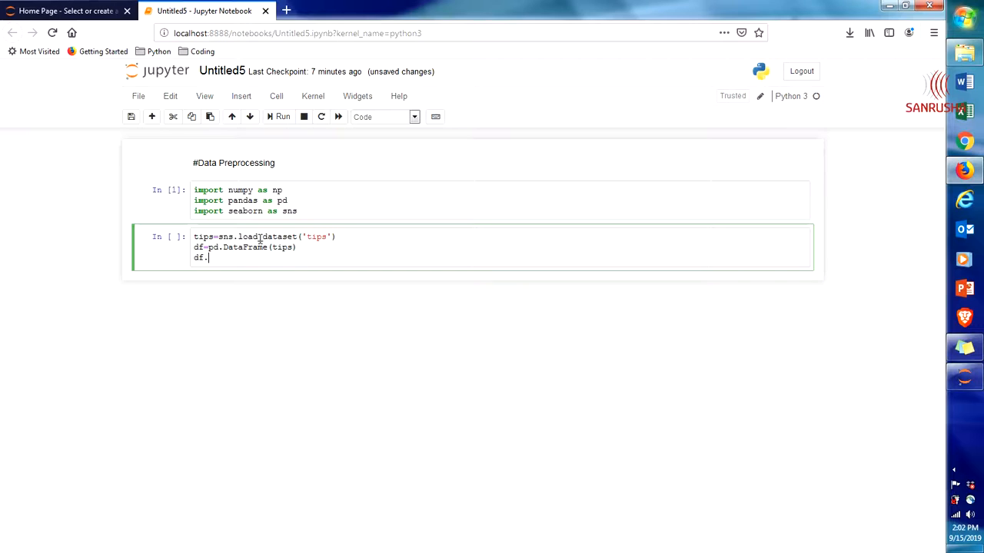
type("head")
type("()")
Restart the kernel and rerun all cells so the first five rows of tips display.
left_click(338, 116)
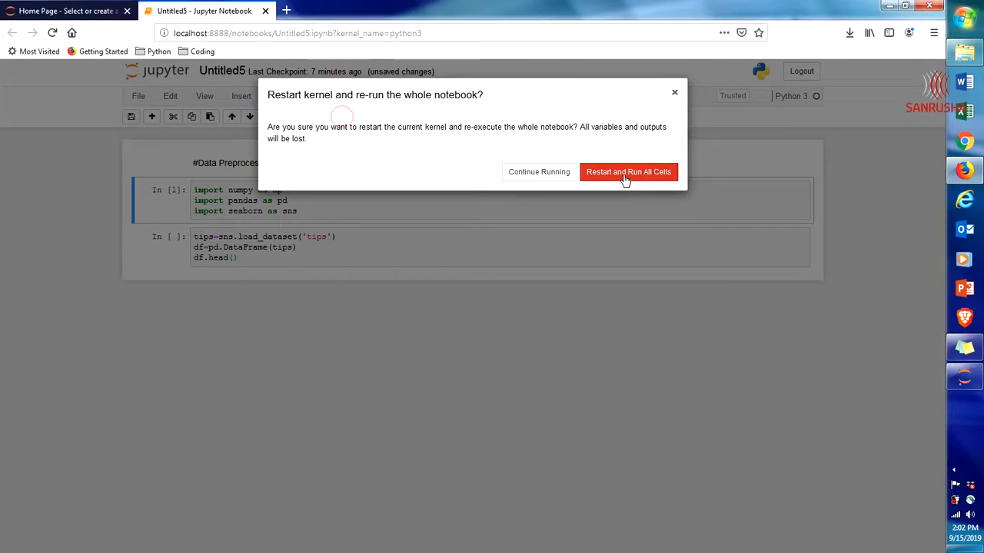
left_click(625, 175)
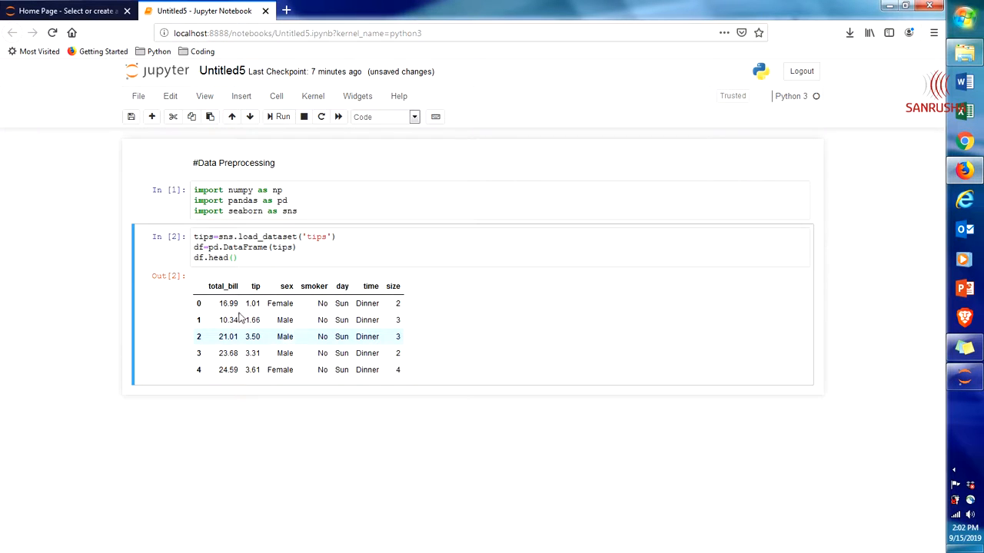
Add and run a cell with df.isnull().sum(), showing zero missing values per column.
left_click(291, 259)
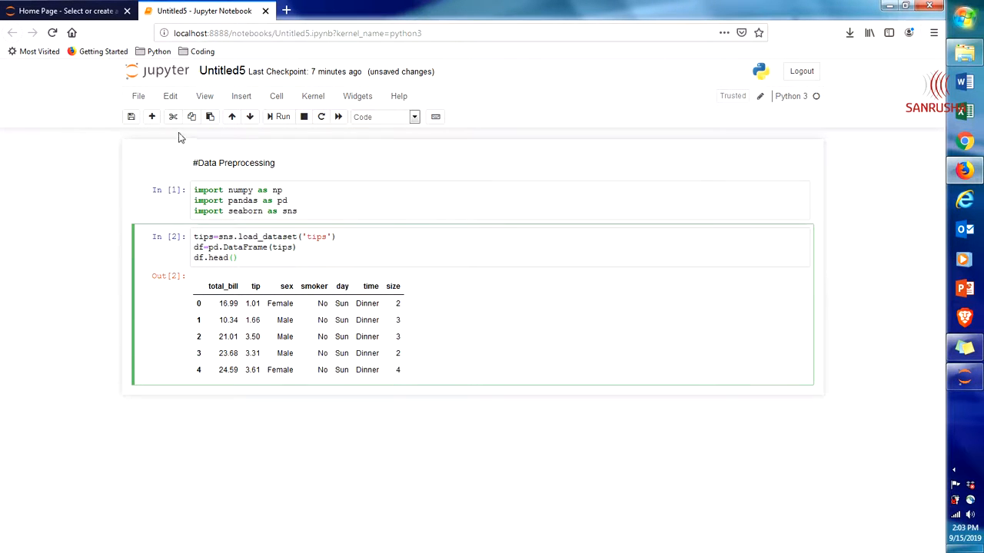
left_click(151, 116)
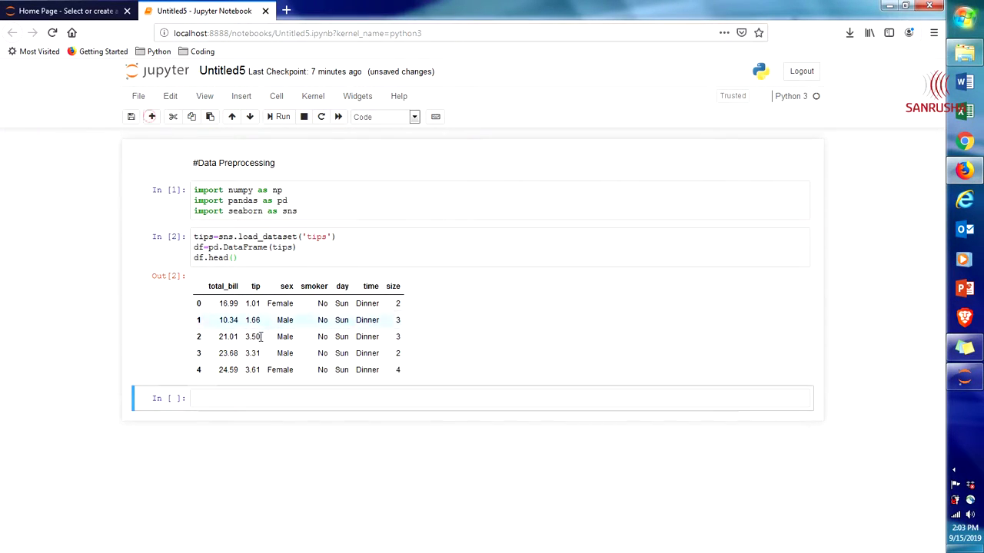
left_click(245, 398)
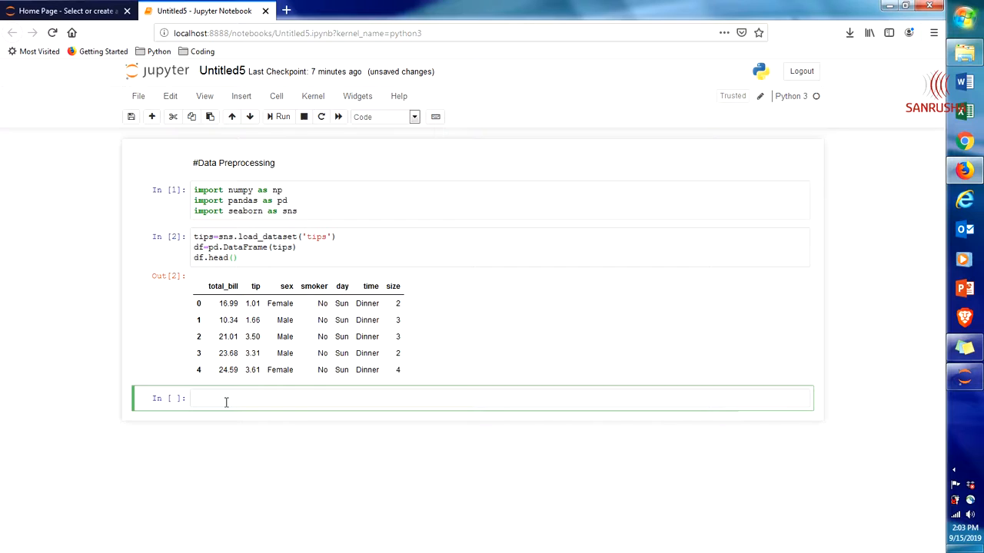
type("df.")
type("isn")
type("ull(")
key("Right")
type(".su")
type("m()")
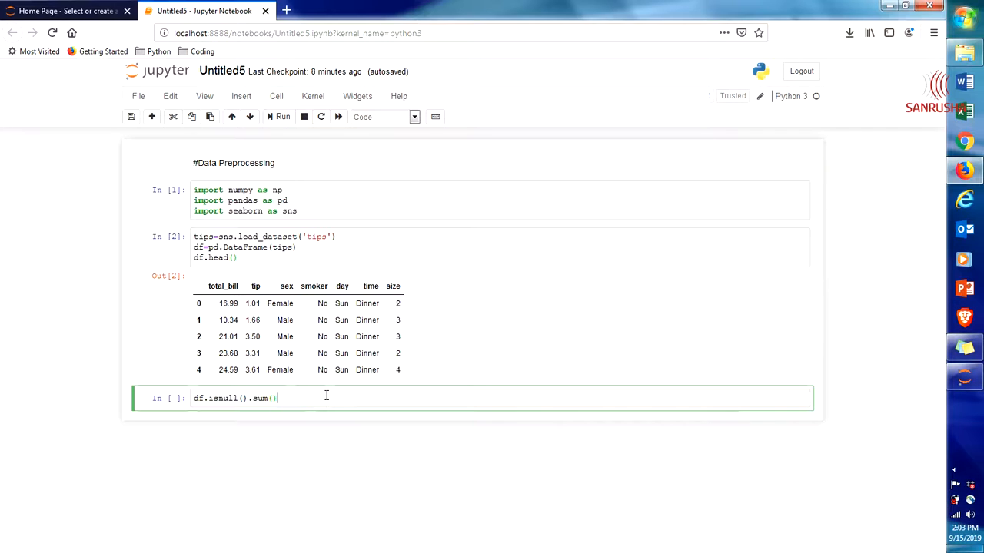
key("ctrl+Return")
scroll(319, 437, "down", 1)
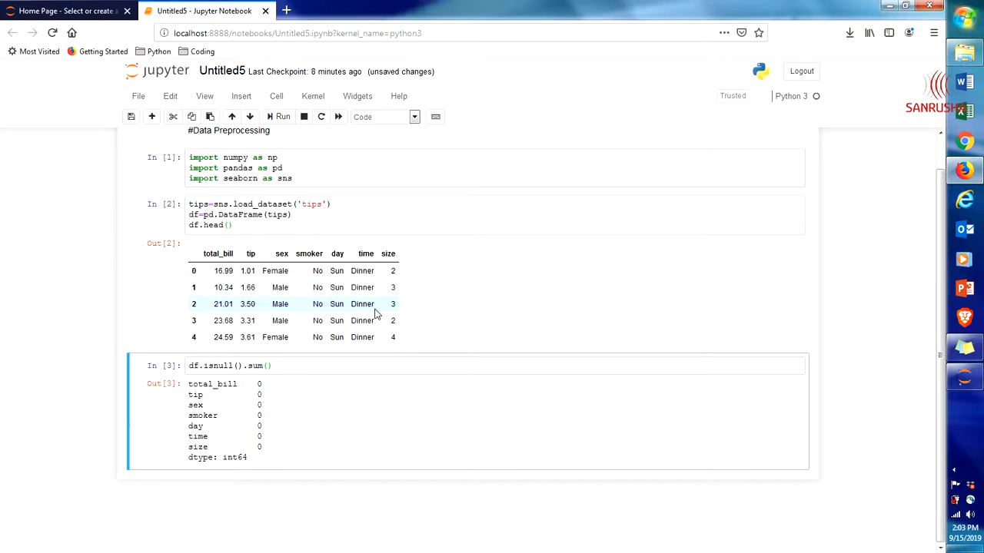
key("Return")
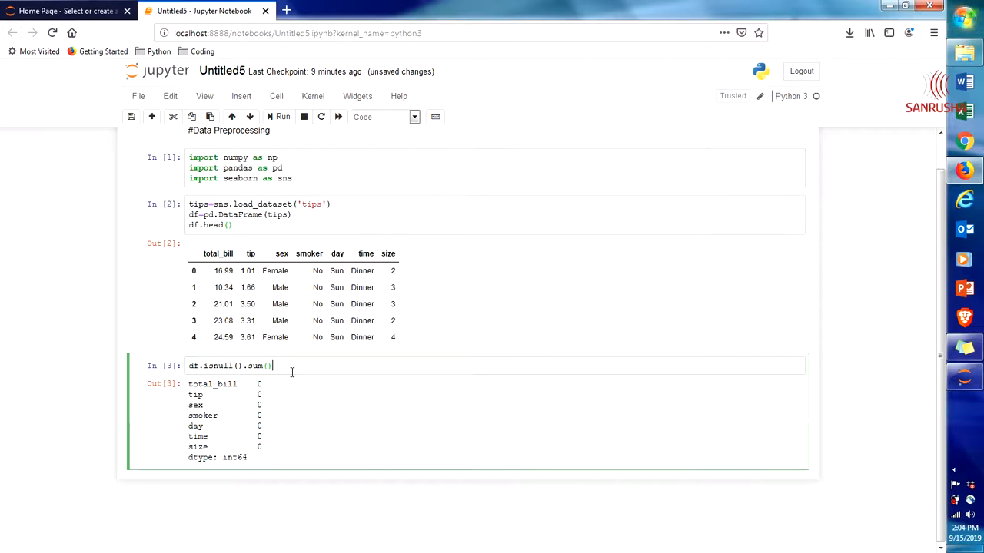
Add and run a cell with df.tip.describe() to summarise the tip column.
left_click(152, 117)
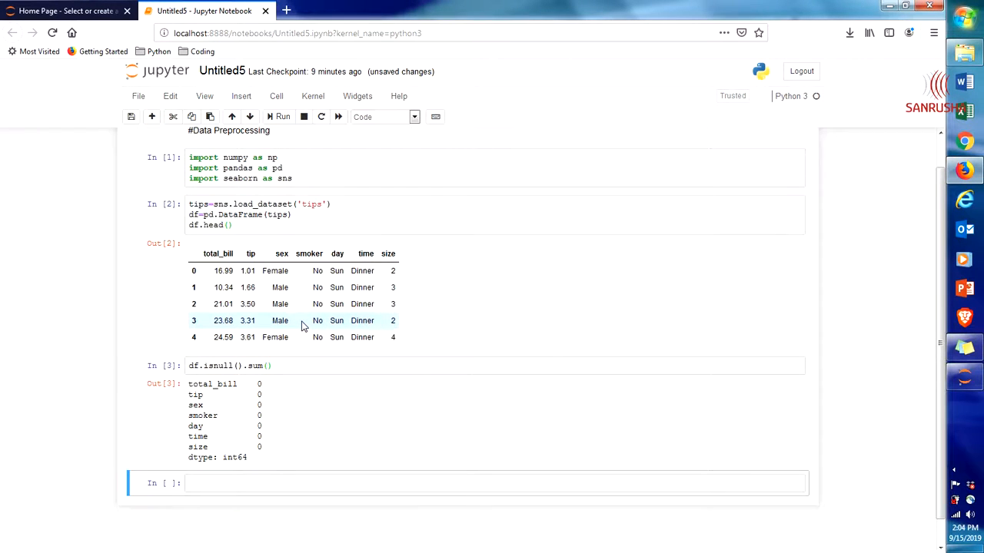
left_click(257, 483)
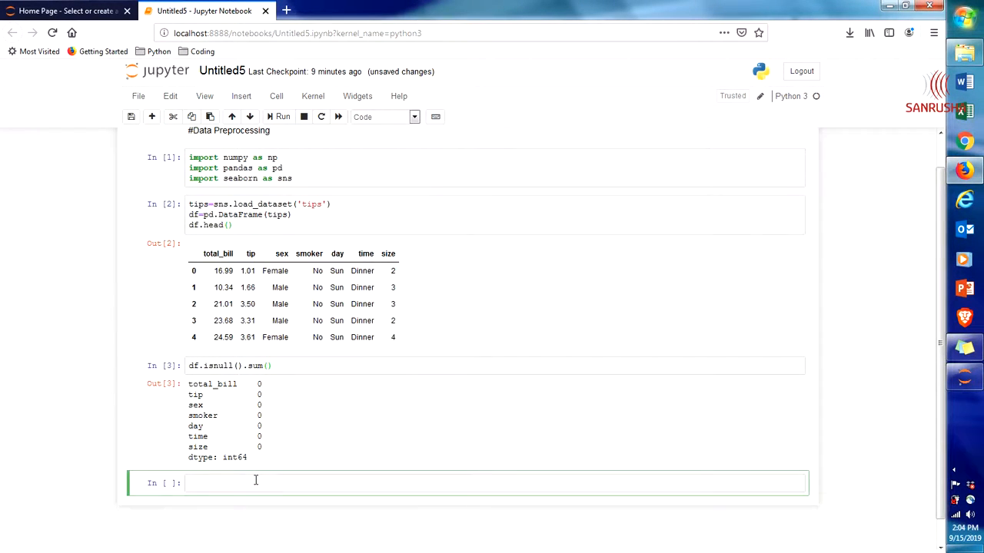
type("df.tip.")
type("describe")
type("(")
key("shift+Return")
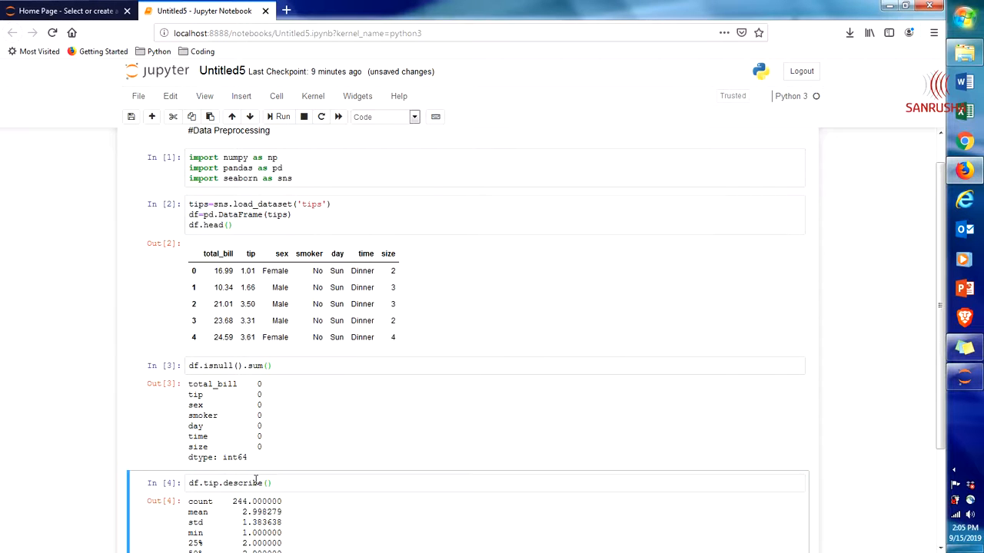
scroll(255, 481, "down", 2)
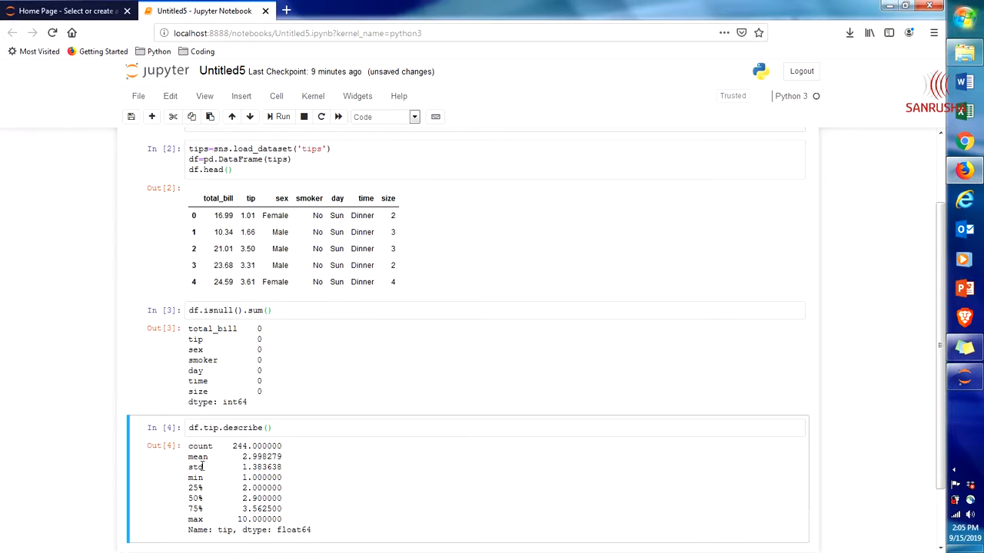
scroll(211, 455, "down", 2)
scroll(211, 455, "down", 1)
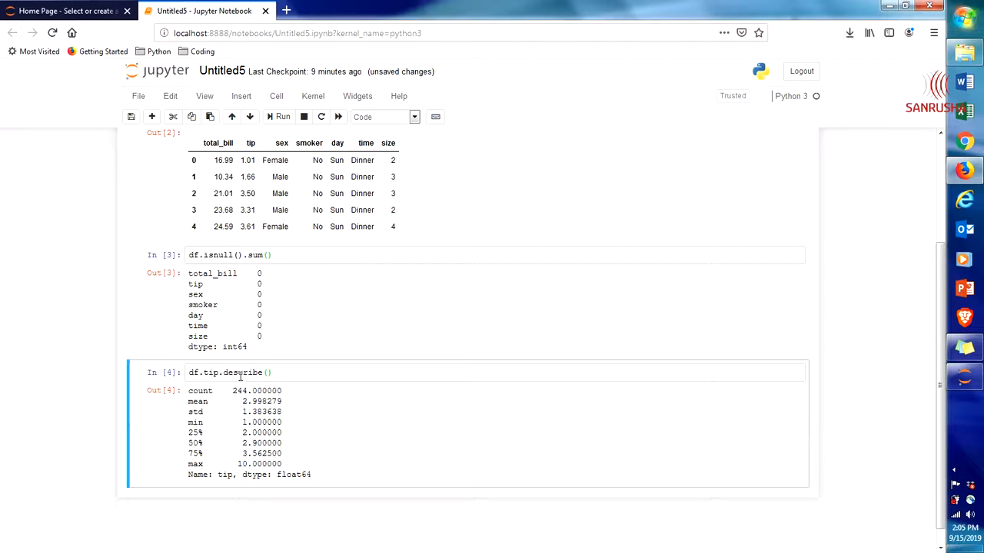
Highlight the count, std, min-to-median and mean 2.998279 values in the tip summary output.
left_click_drag(233, 390, 259, 403)
left_click_drag(243, 422, 262, 444)
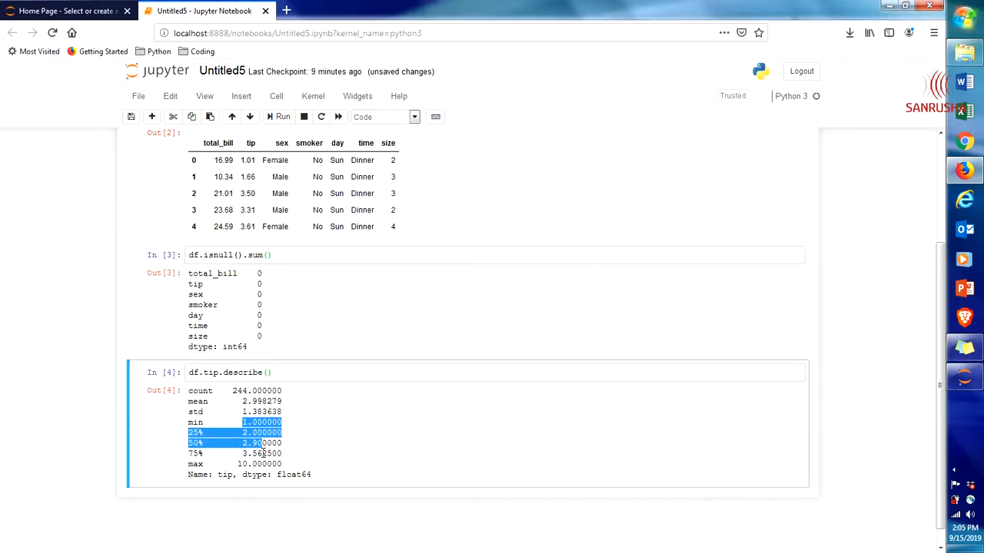
left_click_drag(242, 412, 261, 413)
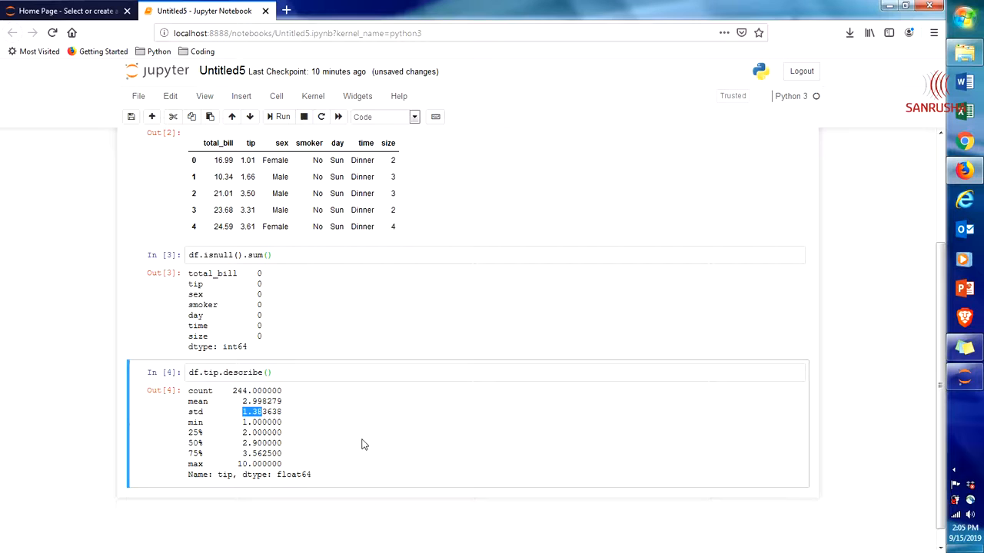
left_click(284, 372)
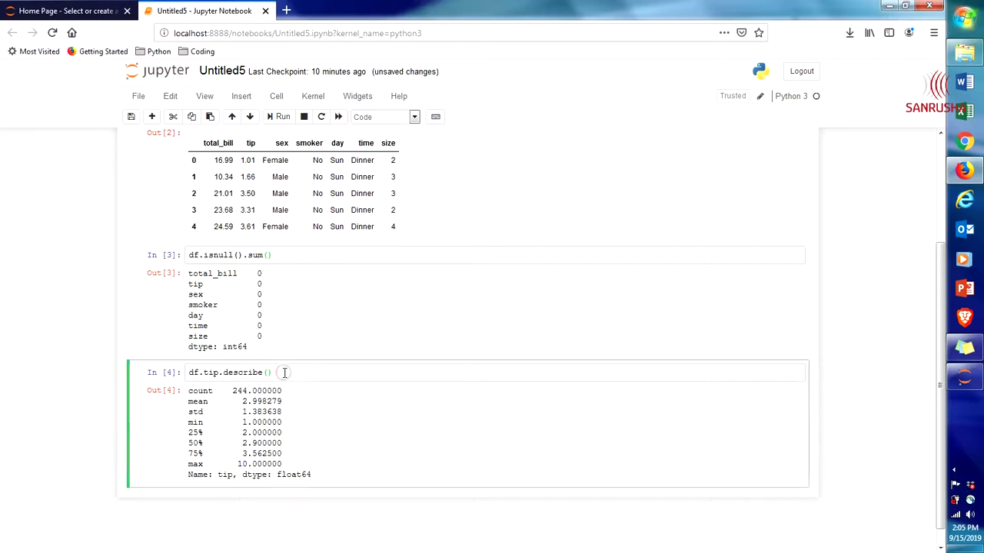
double_click(206, 372)
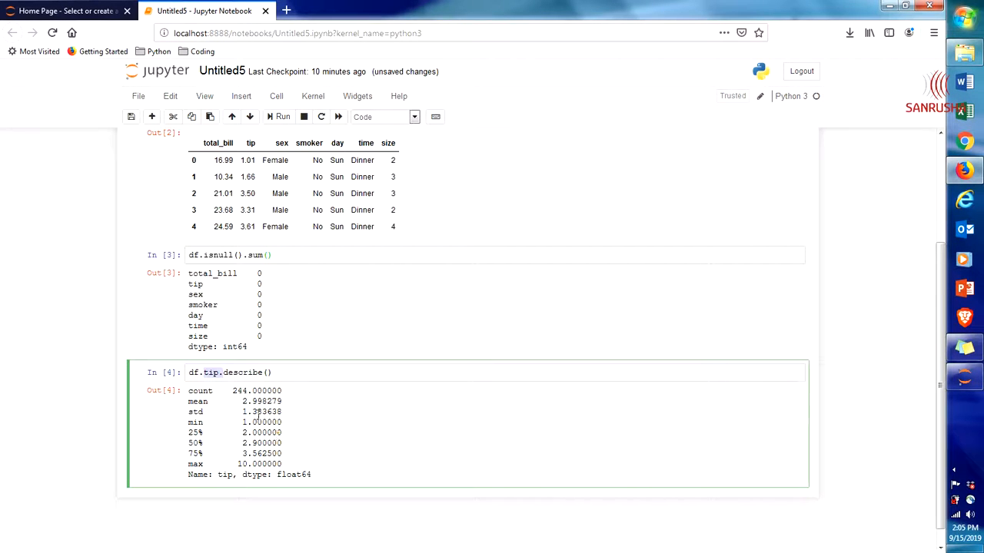
left_click_drag(237, 402, 285, 403)
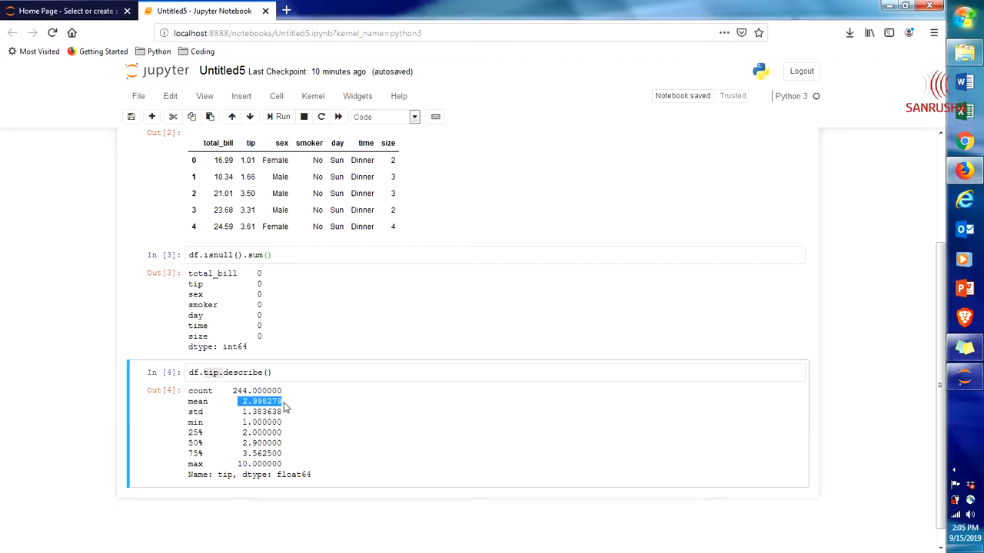
left_click(223, 372)
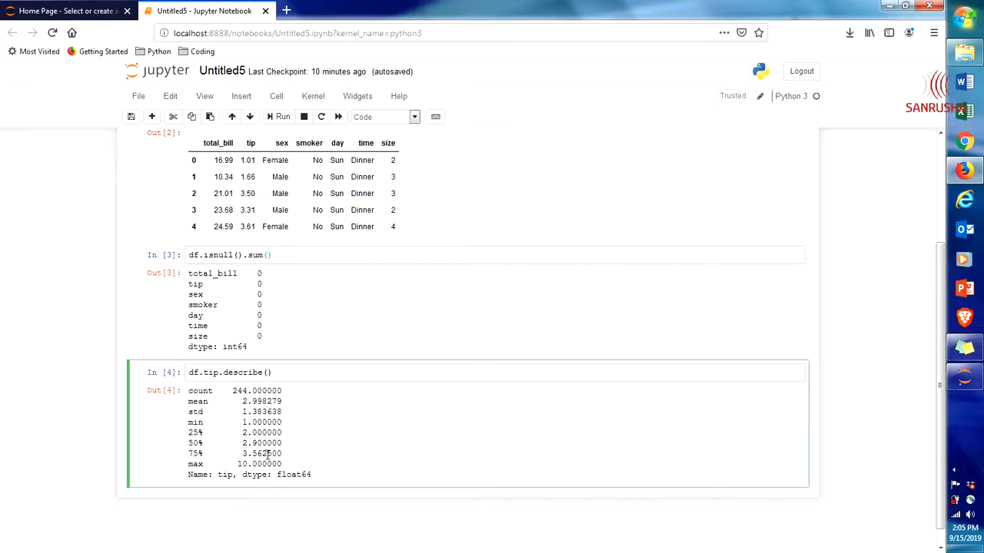
left_click(269, 372)
Add and run a df.describe() cell summarising total_bill, tip and size.
left_click(153, 119)
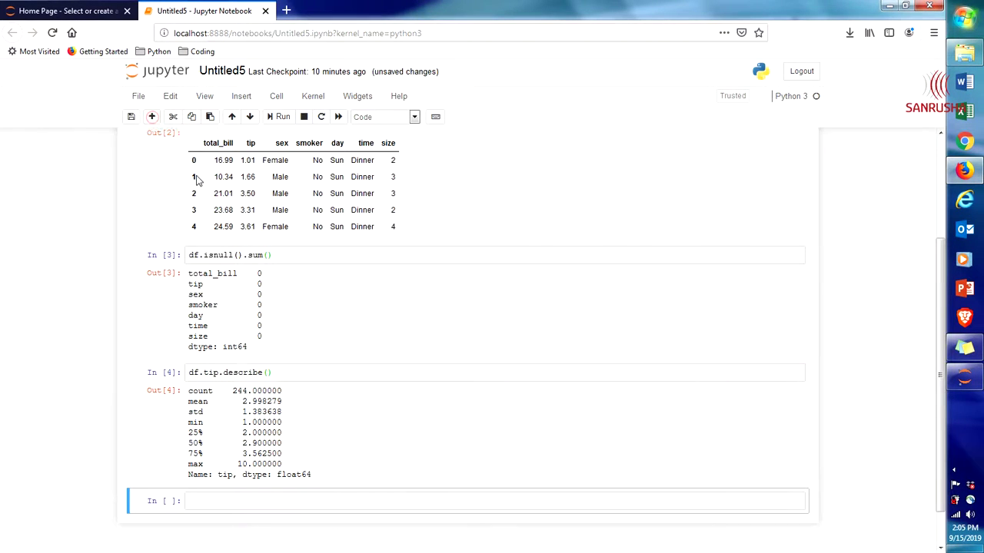
left_click(255, 500)
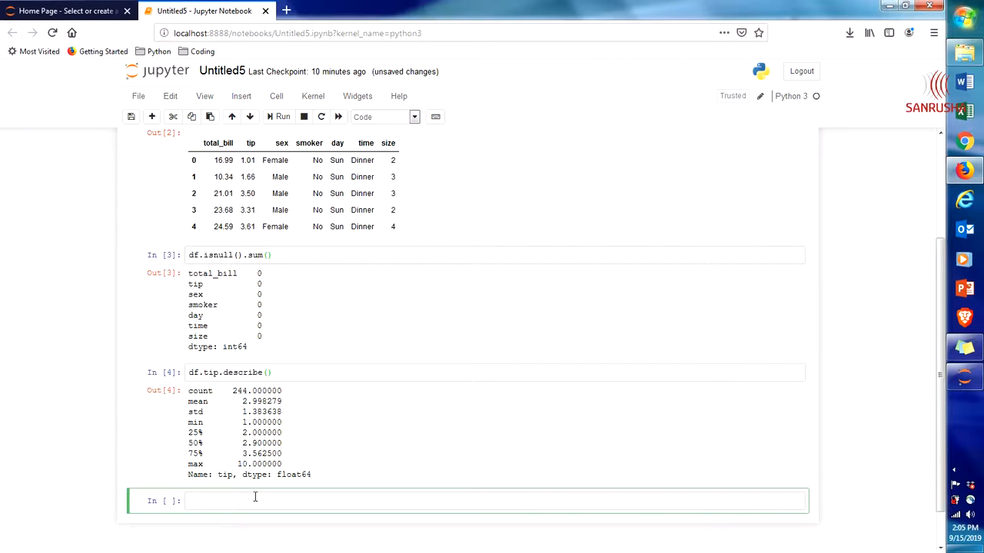
type("df.d")
type("escri")
type("be(")
type(")")
key("ctrl+Return")
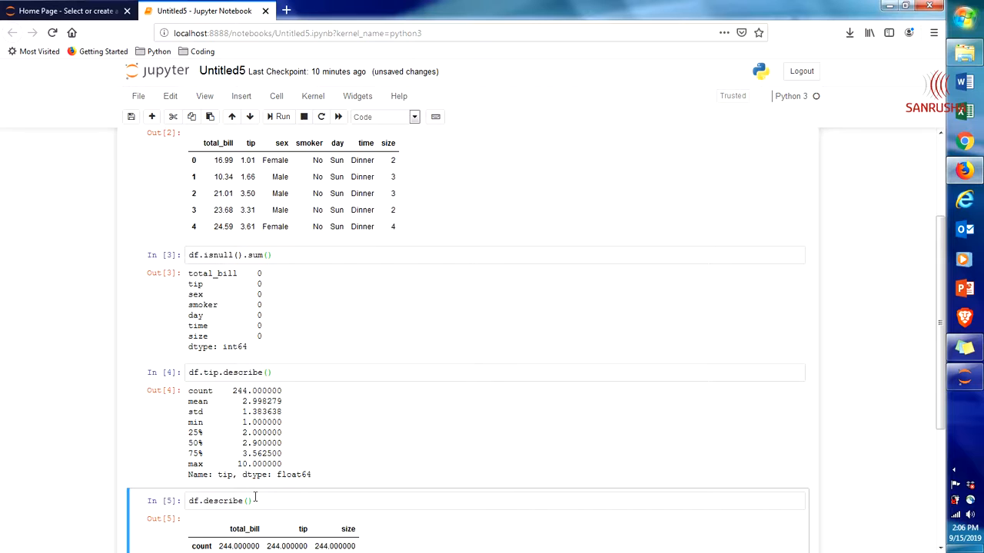
scroll(254, 499, "down", 2)
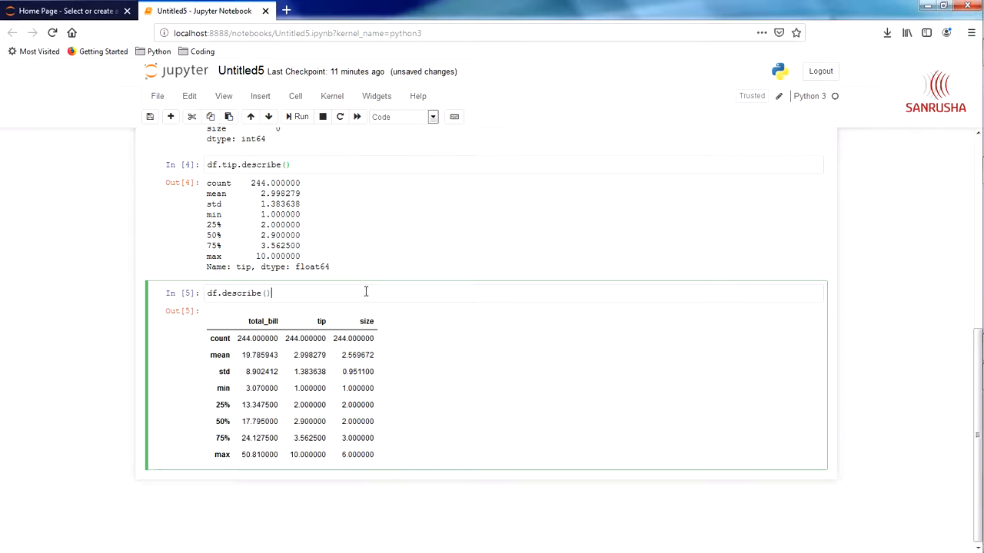
Add a new cell and begin a 'from sklearn.preprocessing import' line.
left_click(170, 117)
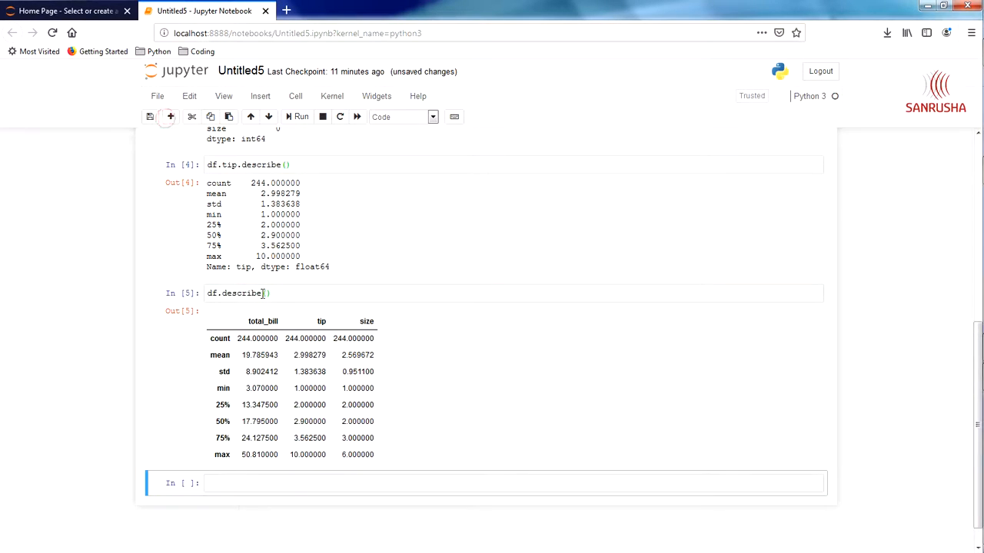
left_click(246, 487)
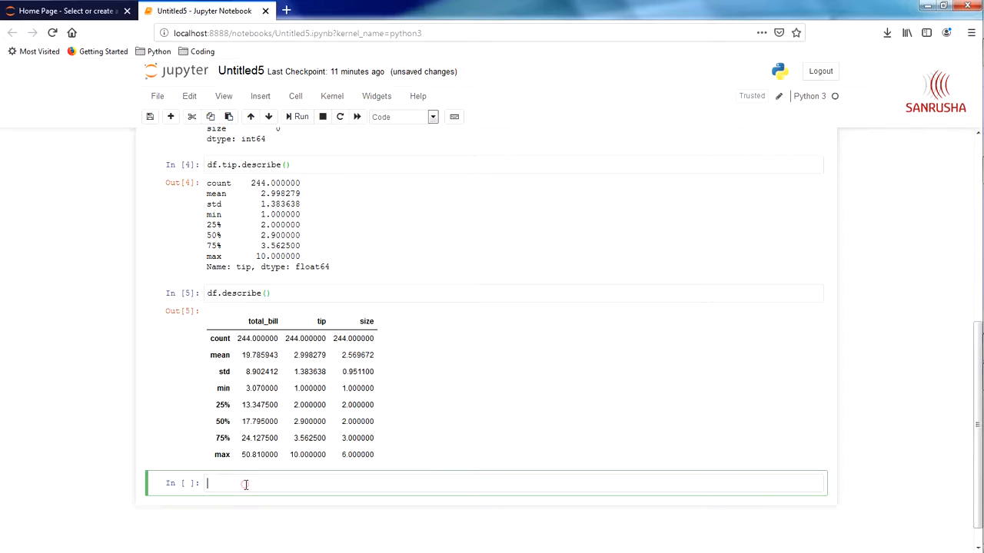
type("fr")
type("oms")
type("kle")
type("arn ")
type("pre")
type("processing")
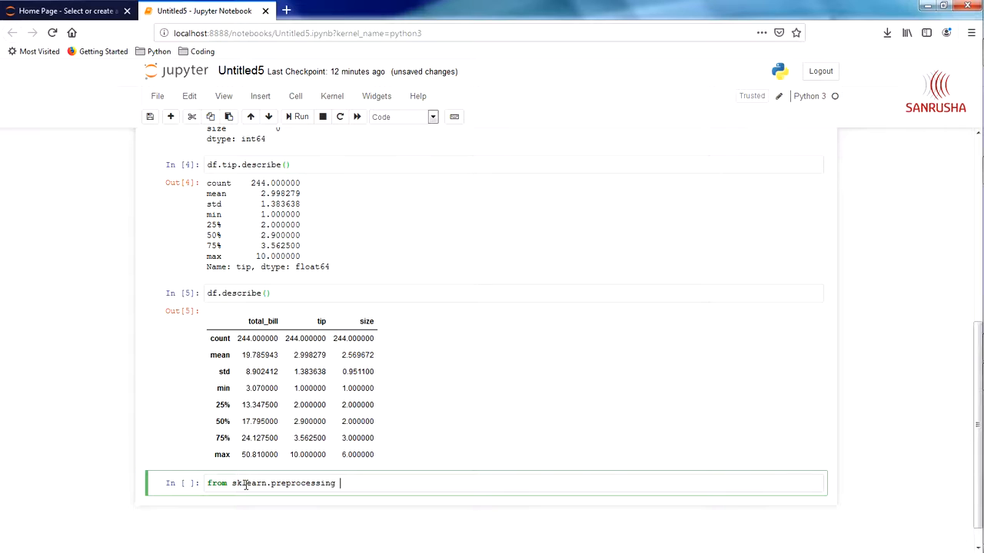
type("import")
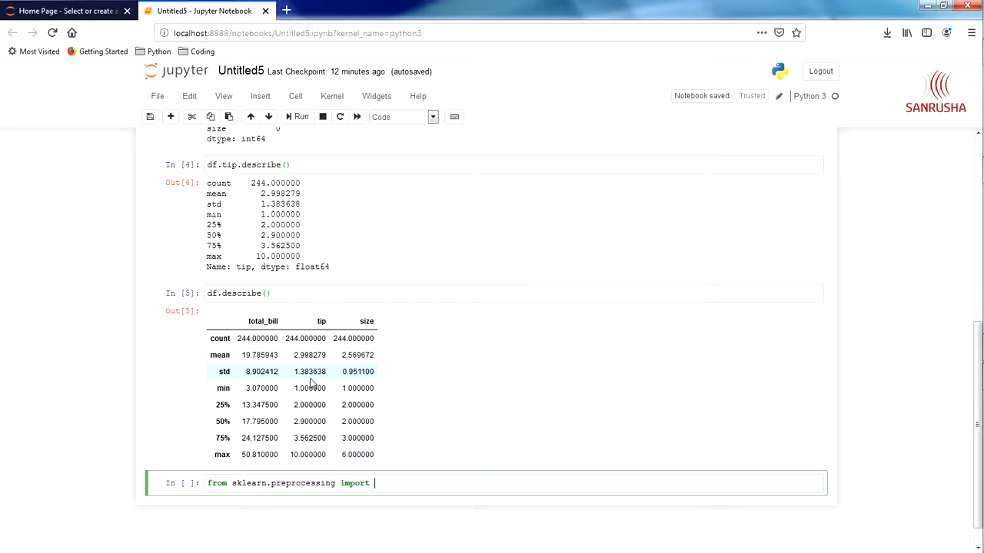
scroll(312, 378, "up", 5)
scroll(312, 378, "up", 3)
scroll(312, 379, "up", 3)
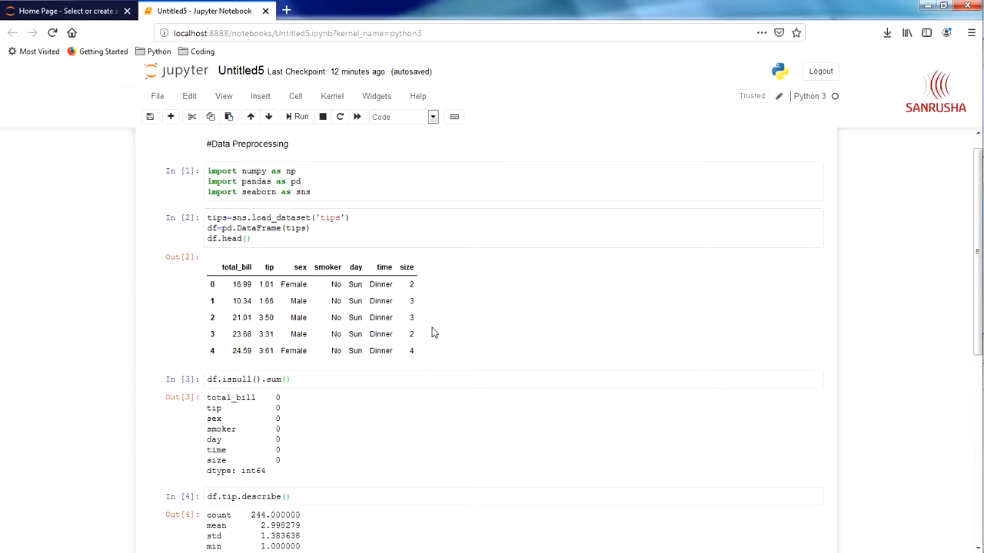
scroll(434, 334, "down", 3)
scroll(428, 399, "down", 5)
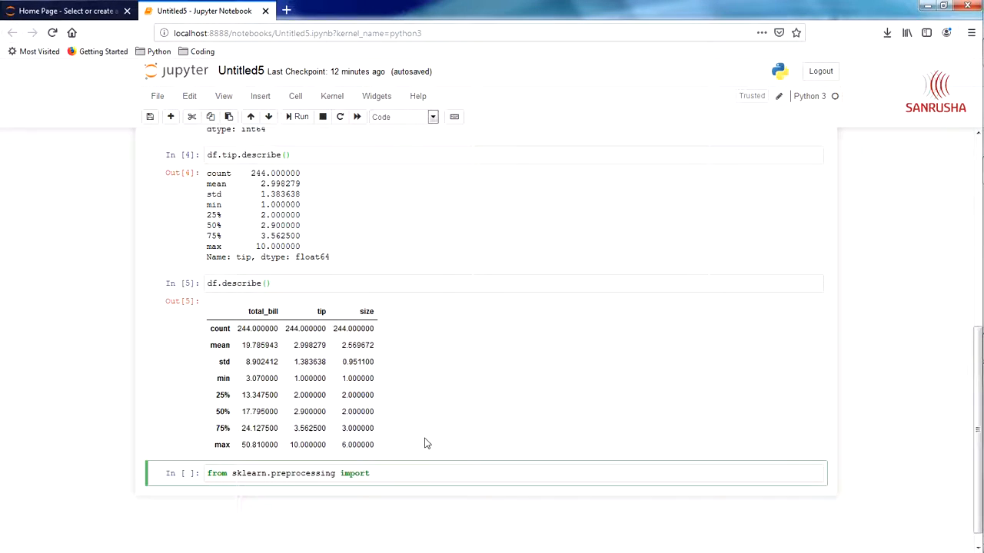
scroll(428, 438, "down", 2)
type(" Leab")
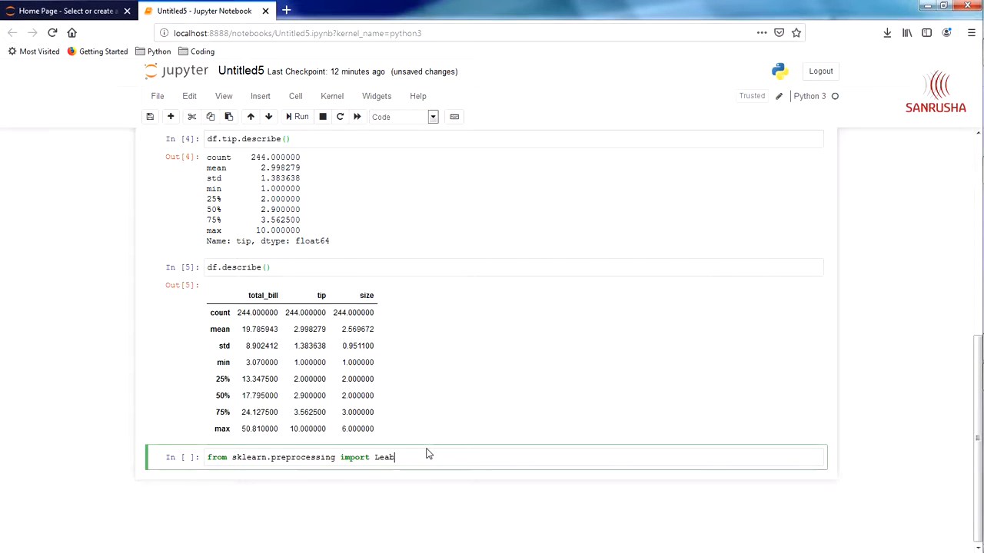
Import LabelEncoder, create the encoder, fit_transform df['sex'] and add df.head() below.
key("BackSpace")
key("BackSpace")
type("abel")
type("E")
type("ncoder")
key("Return")
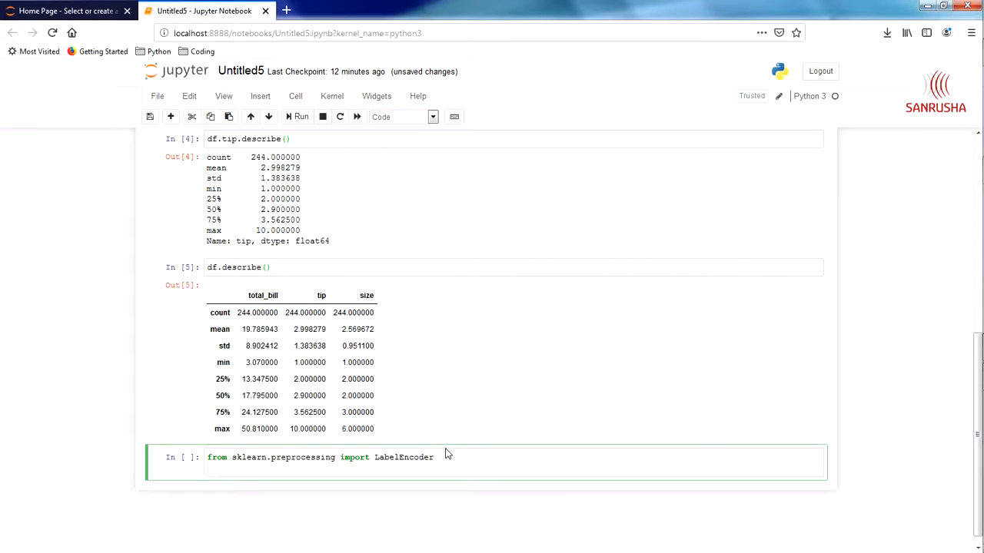
type("l")
type("abelencoder")
type("_df=Lab")
type("elEncoder()")
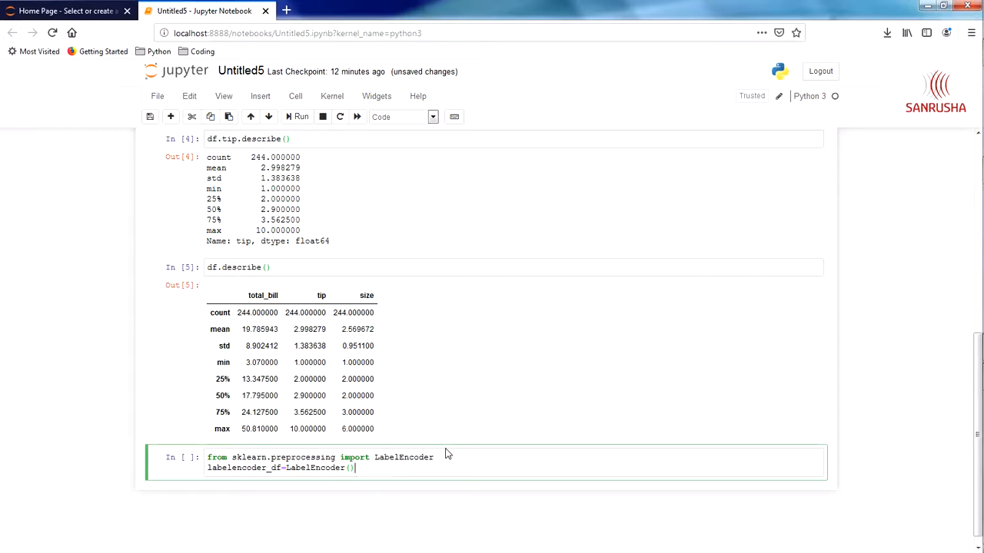
key("Return")
type("df[")
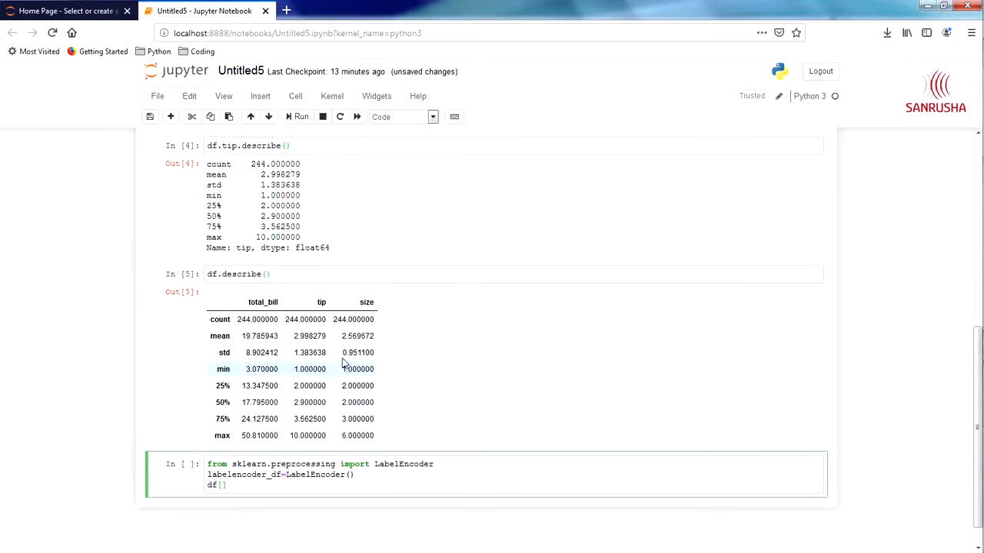
scroll(361, 361, "up", 5)
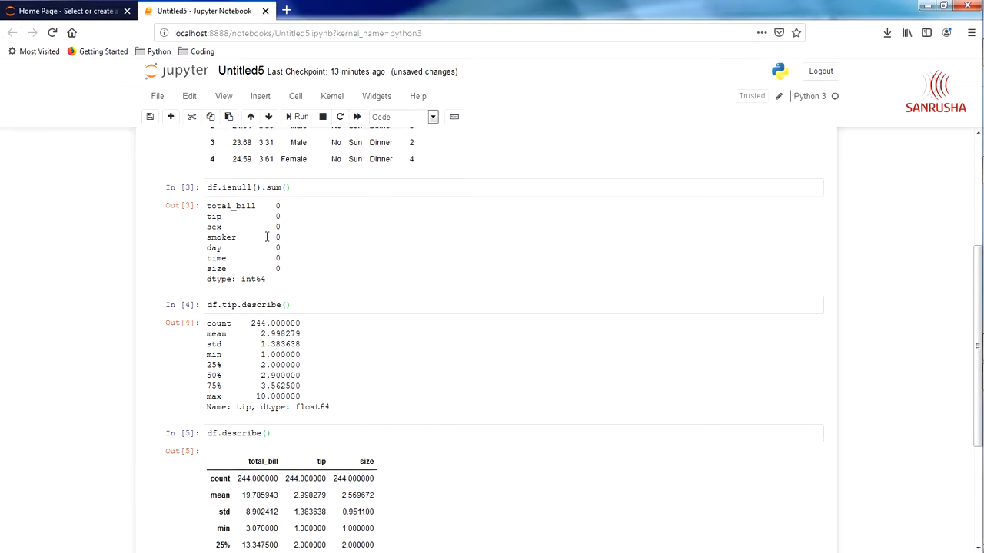
scroll(296, 230, "up", 3)
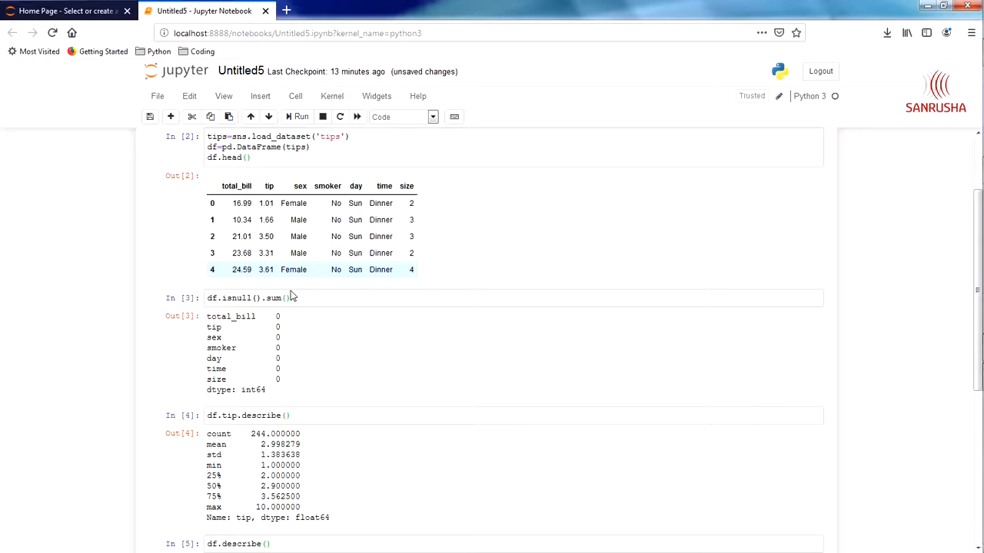
scroll(296, 231, "down", 5)
scroll(296, 307, "down", 3)
scroll(243, 432, "down", 1)
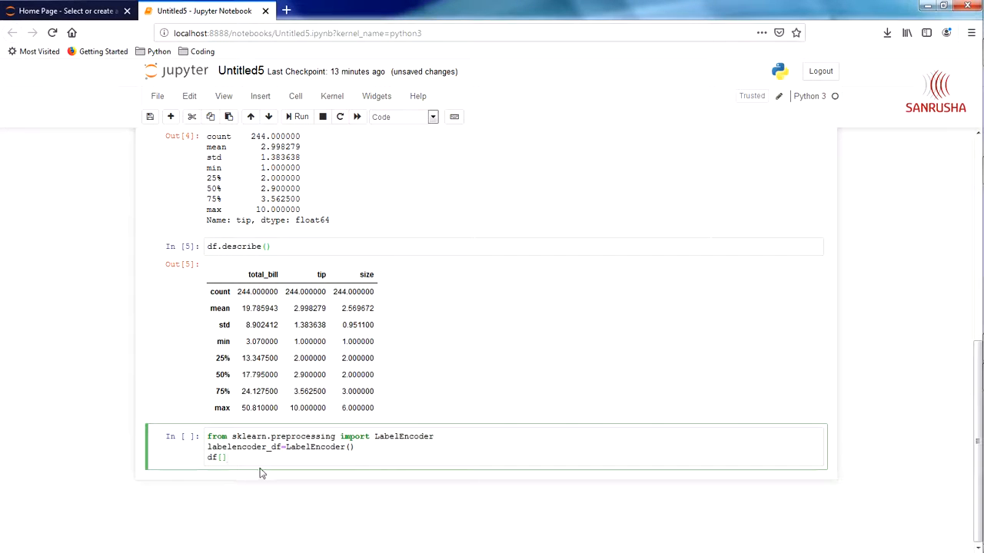
type("'")
type("sex")
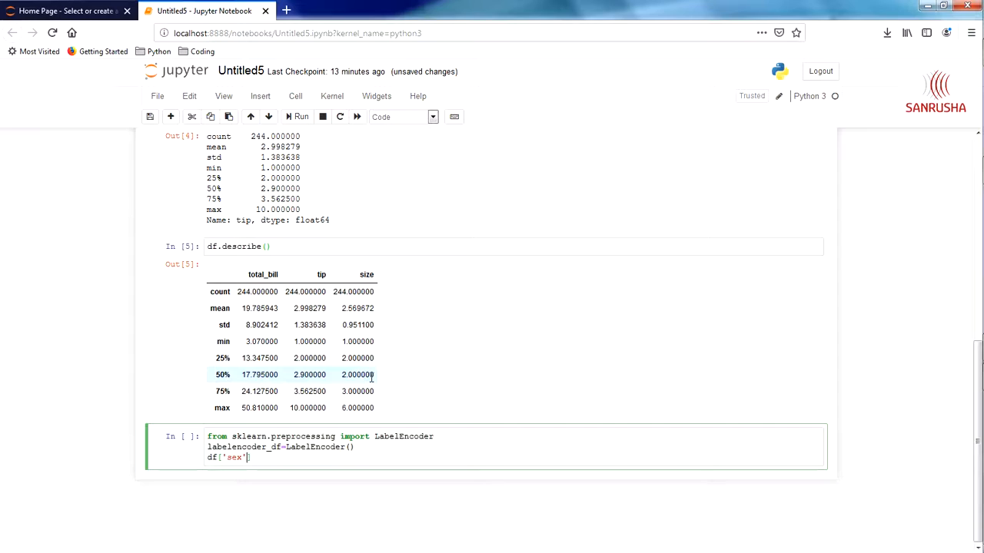
type("=labelencoder")
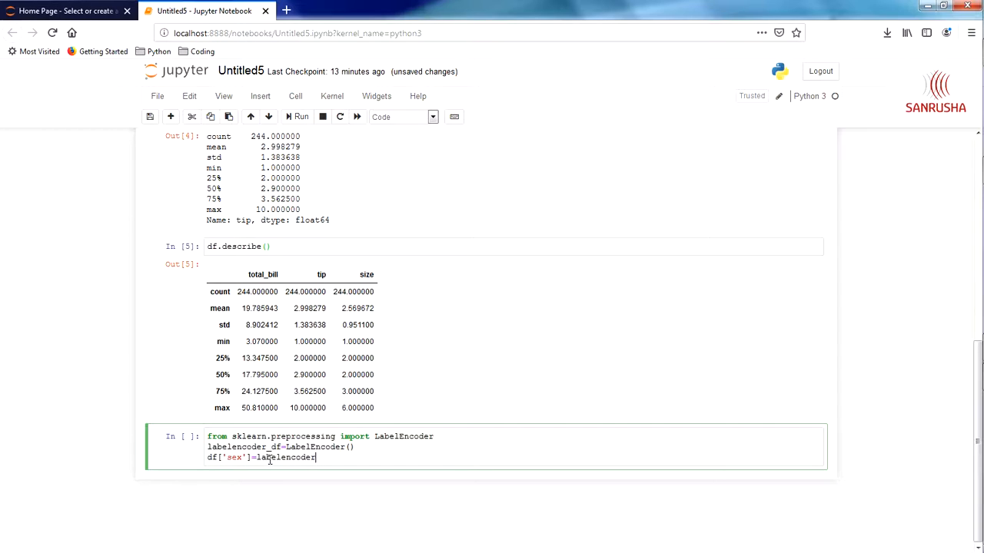
type("df.")
type("fit_tr")
key("Tab")
type("(")
type("df['")
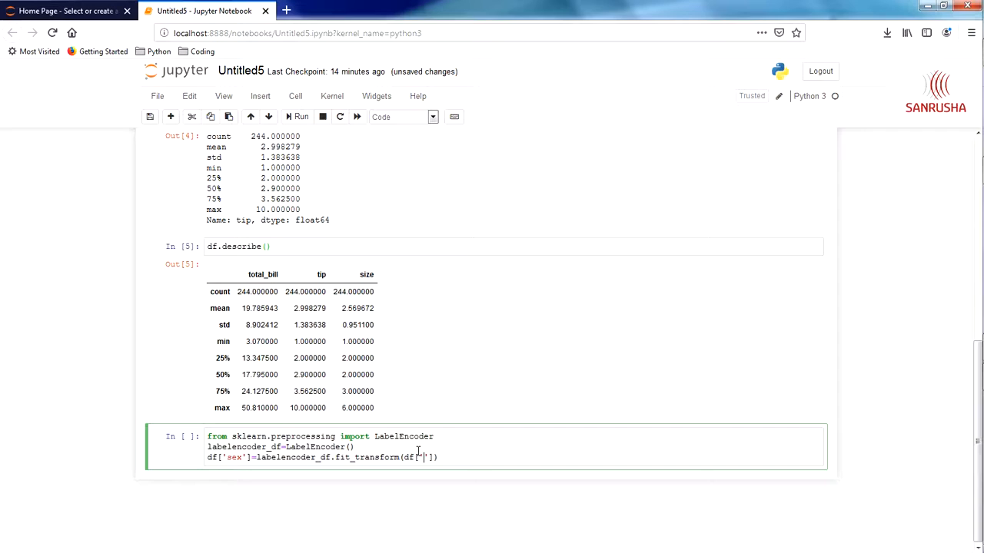
type("sex")
left_click(462, 458)
key("Return")
type("df.h")
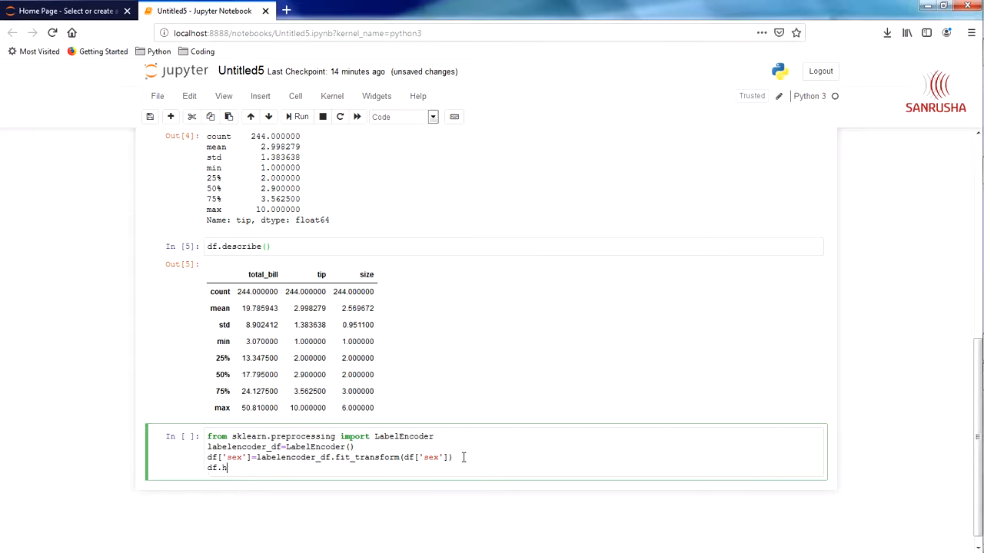
type("ead()")
Run the encoding cell so sex shows as 0 and 1 in the preview.
key("shift+Return")
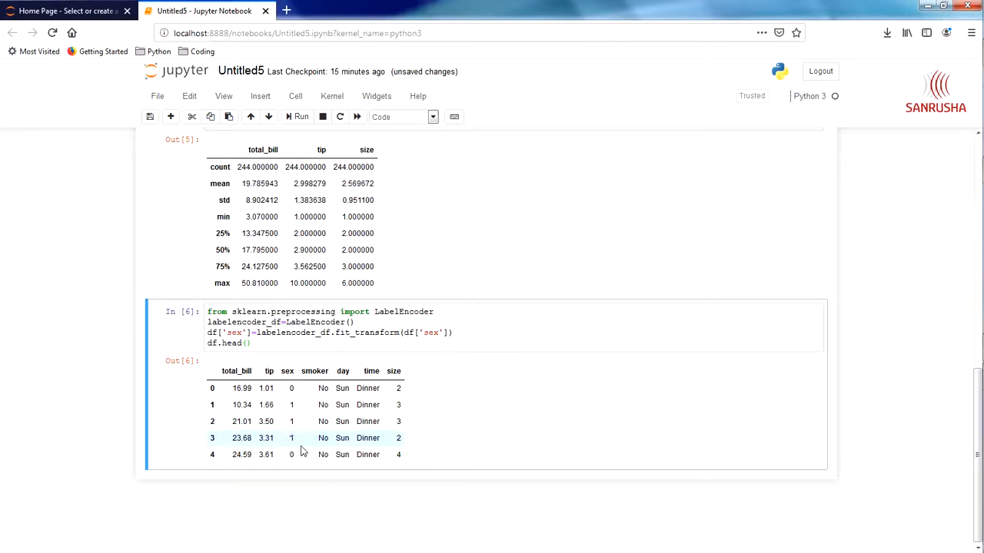
scroll(291, 434, "up", 5)
scroll(291, 434, "up", 5)
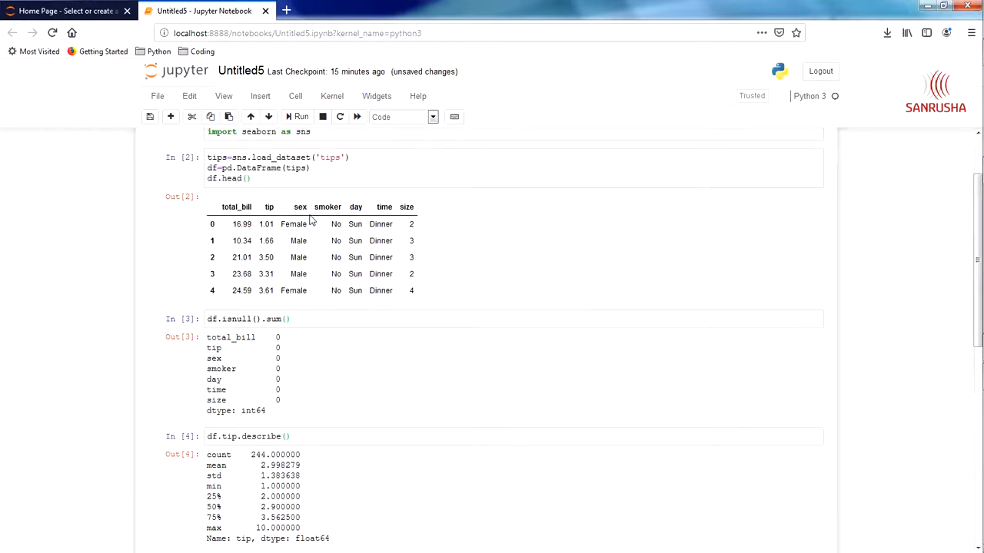
scroll(296, 384, "up", 2)
scroll(302, 359, "down", 3)
scroll(302, 359, "down", 5)
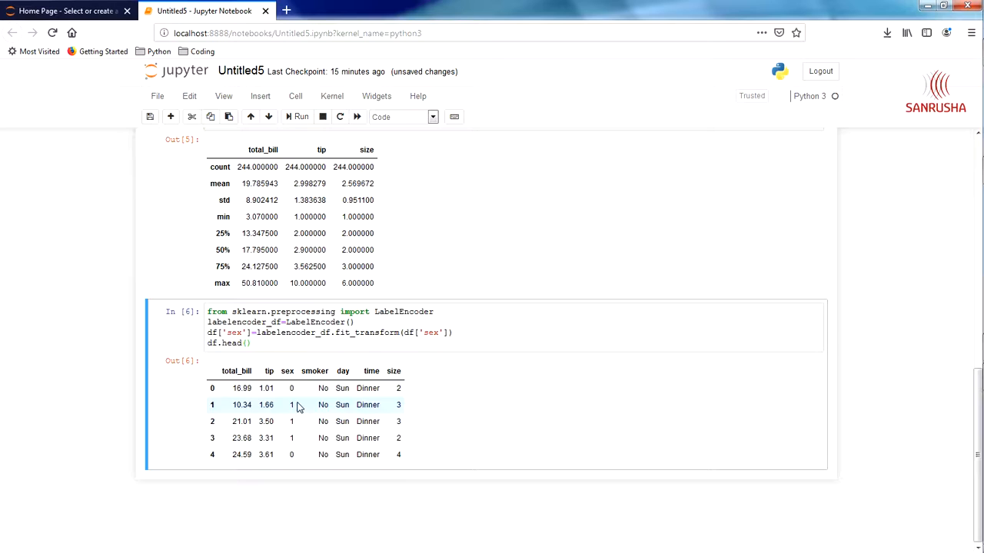
scroll(291, 399, "up", 5)
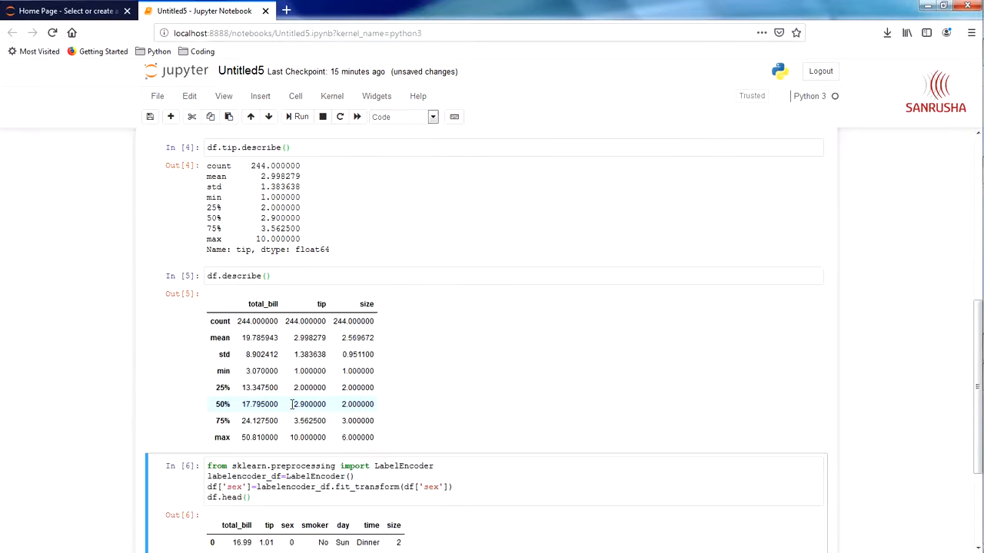
scroll(296, 307, "up", 5)
scroll(302, 230, "down", 5)
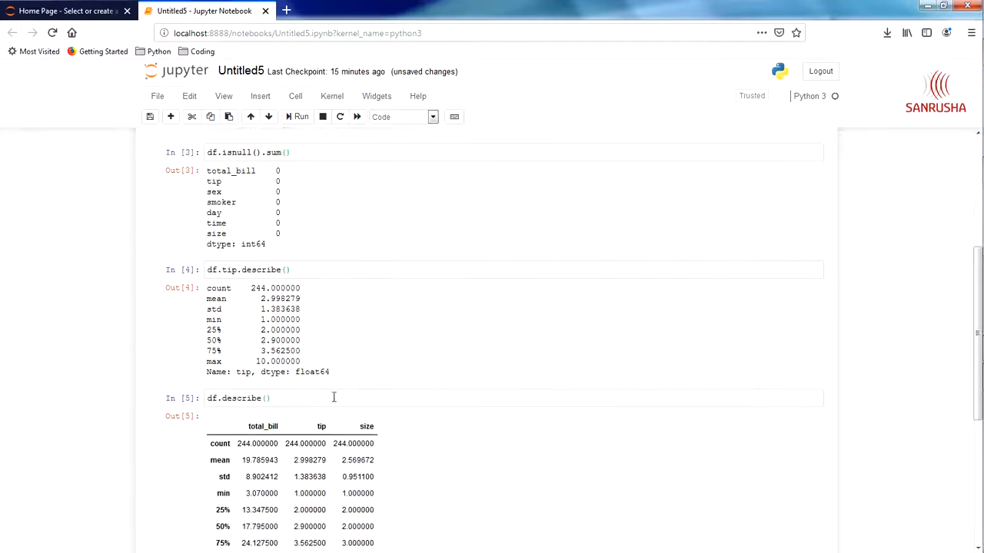
scroll(301, 231, "down", 4)
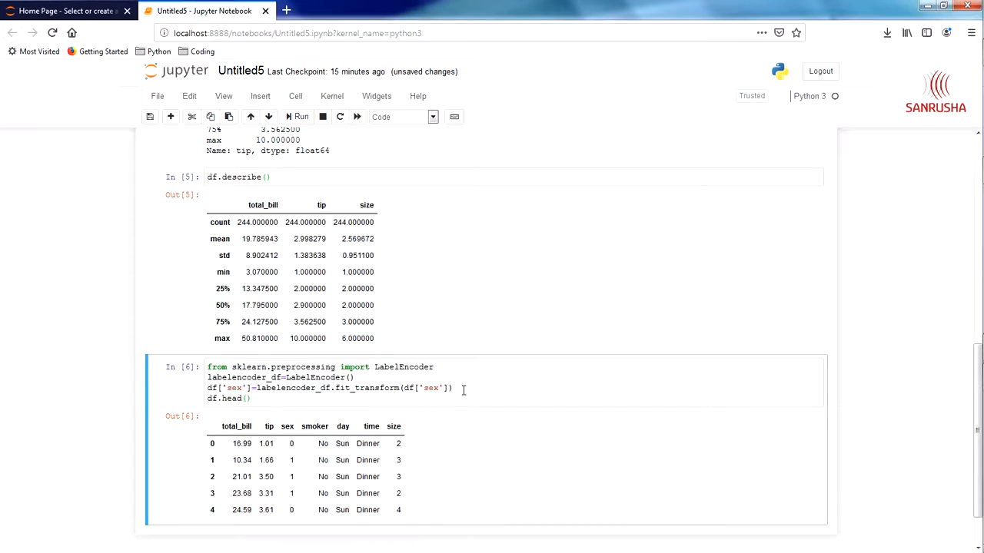
Copy the sex fit_transform line and adapt pasted copies for the smoker and day columns.
left_click_drag(453, 388, 207, 388)
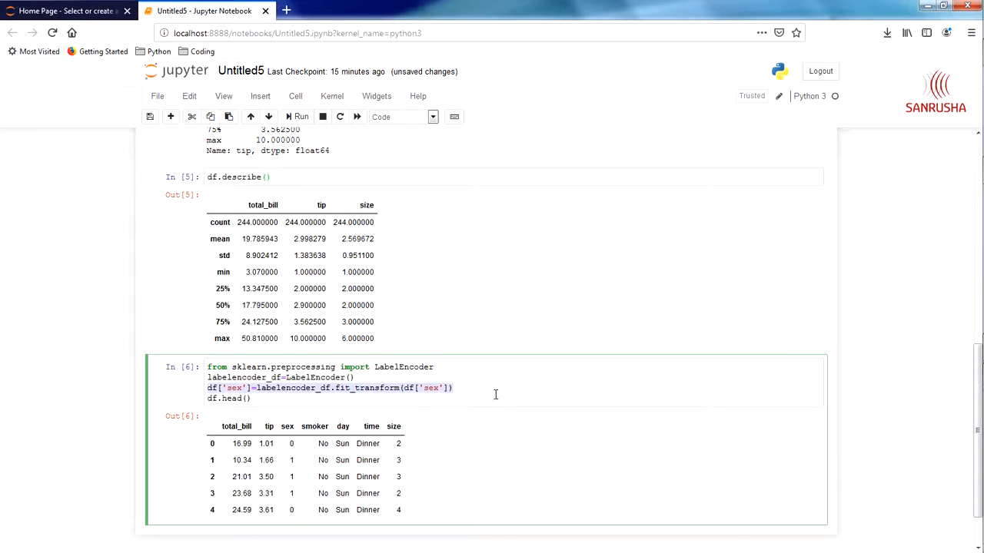
key("ctrl+c")
key("Right")
key("Return")
key("ctrl+v")
key("Left")
key("Left")
key("Left")
key("BackSpace")
key("BackSpace")
key("BackSpace")
type("smo")
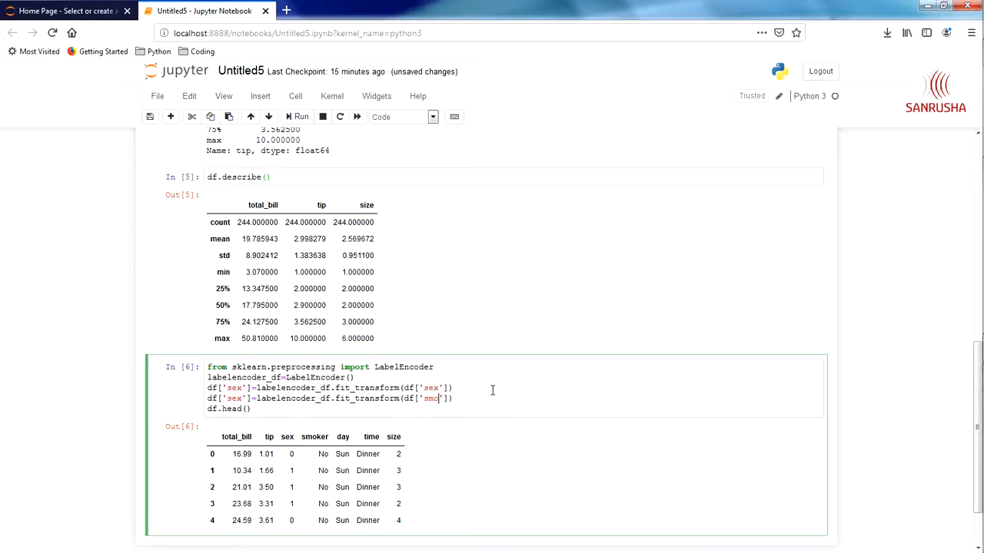
type("ker")
key("Left")
key("BackSpace")
key("BackSpace")
key("BackSpace")
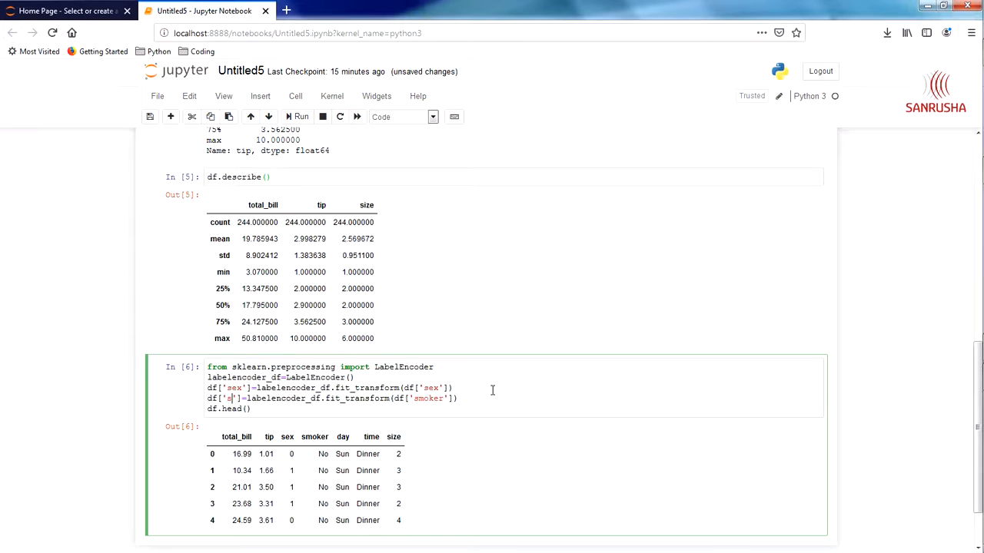
type("smoker")
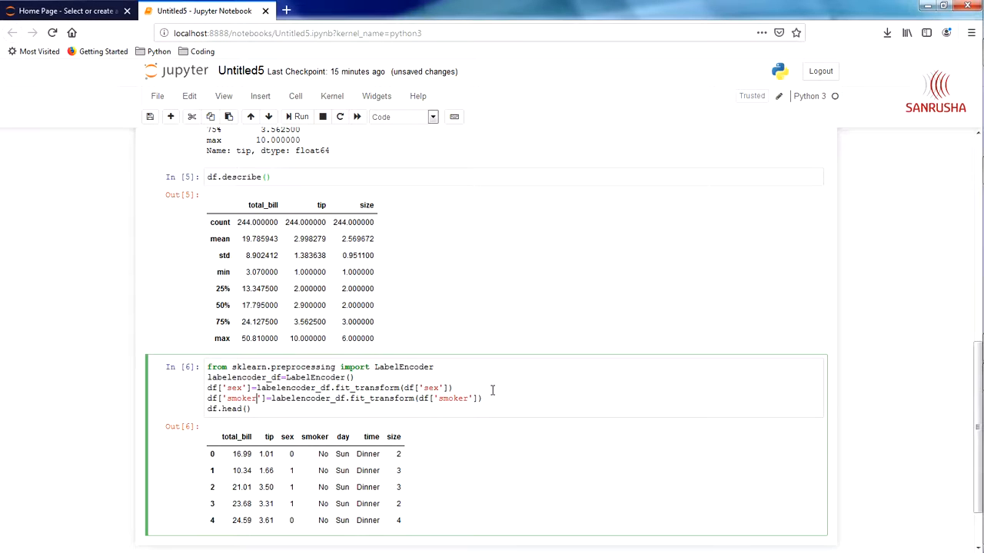
left_click(496, 399)
key("Return")
key("ctrl+v")
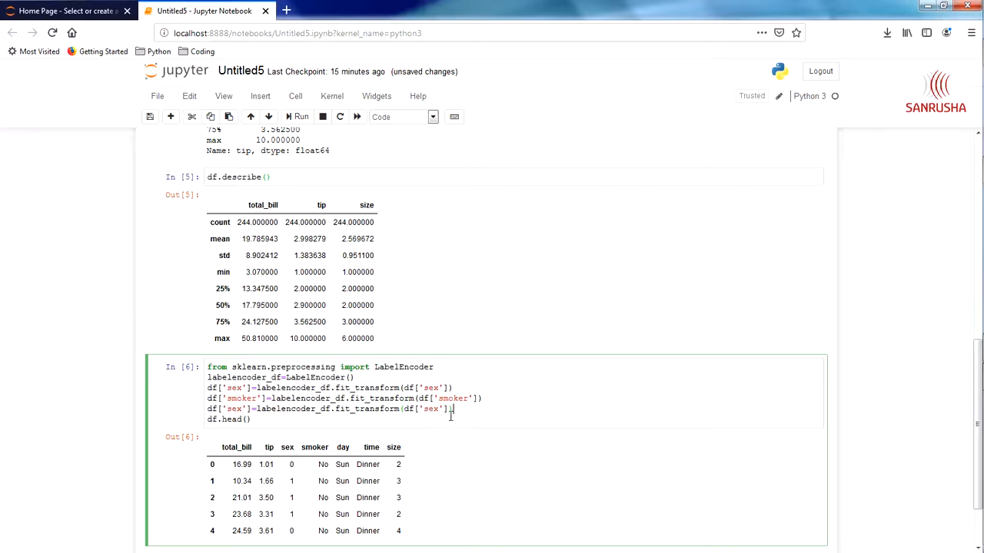
left_click(441, 410)
key("BackSpace")
key("BackSpace")
key("BackSpace")
type("day")
key("ctrl+Left")
key("ctrl+Left")
key("ctrl+Left")
key("BackSpace")
key("BackSpace")
key("BackSpace")
type("day']")
type(")")
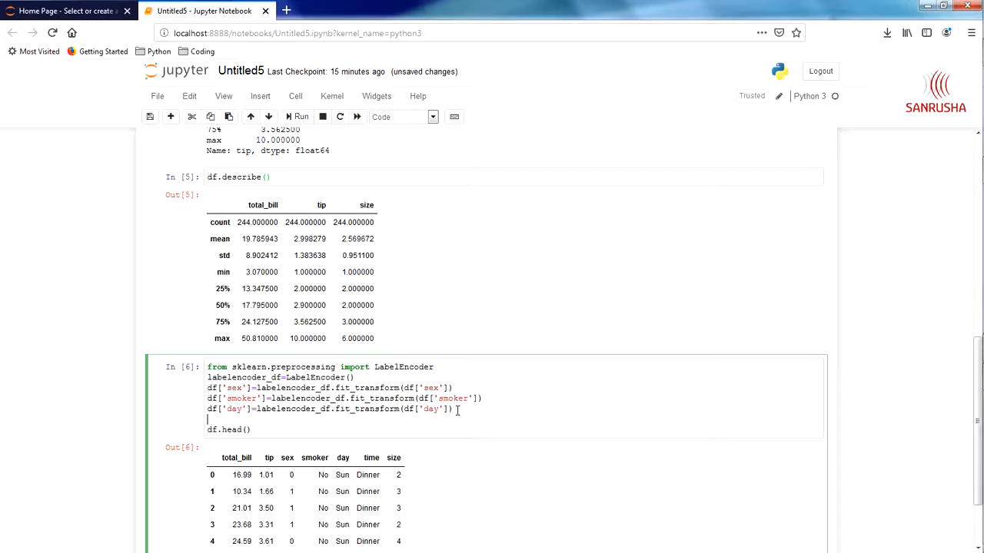
Paste a third copy adapted for the time column and review the four encoding lines.
key("ctrl+v")
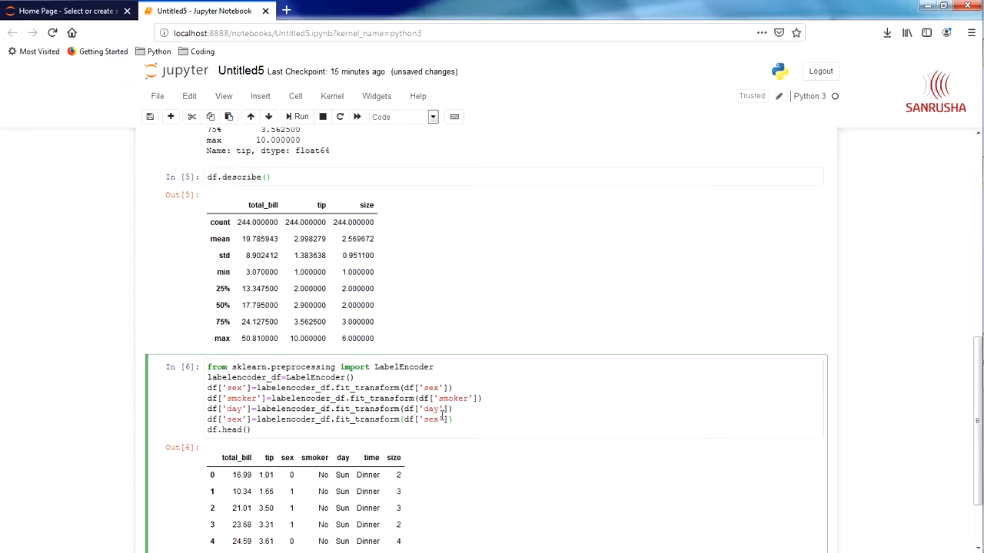
left_click(438, 420)
key("BackSpace")
key("BackSpace")
key("BackSpace")
type("time")
left_click(244, 420)
key("BackSpace")
key("BackSpace")
key("BackSpace")
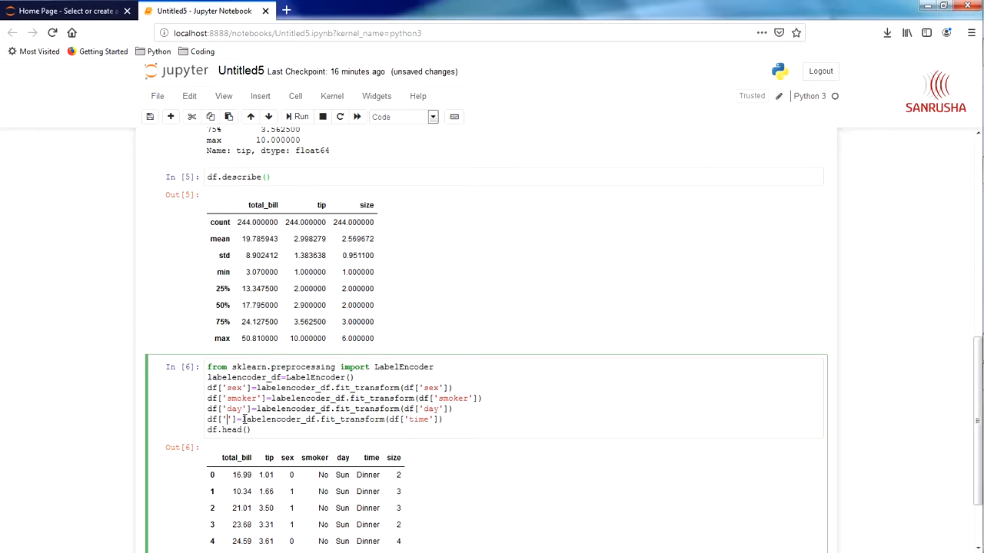
type("time")
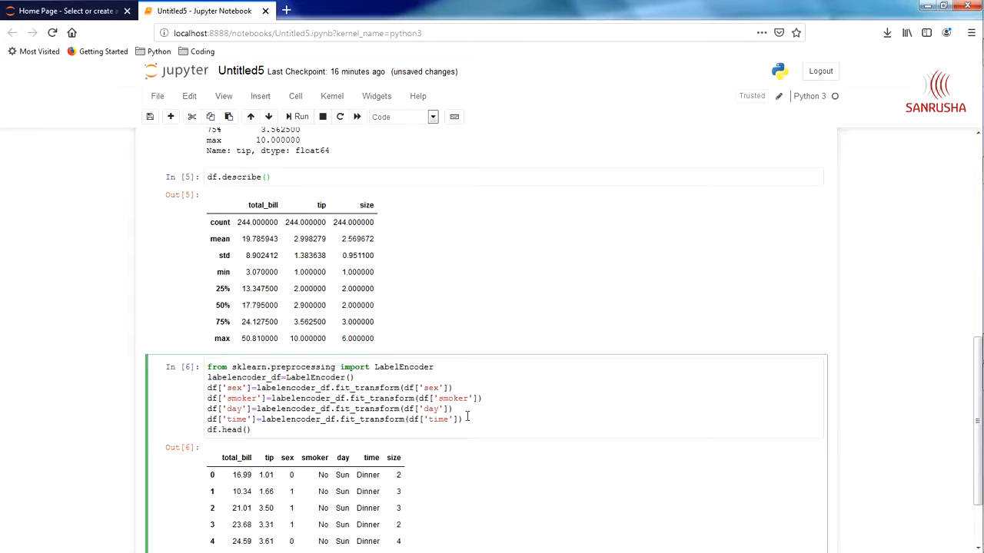
left_click_drag(464, 419, 208, 388)
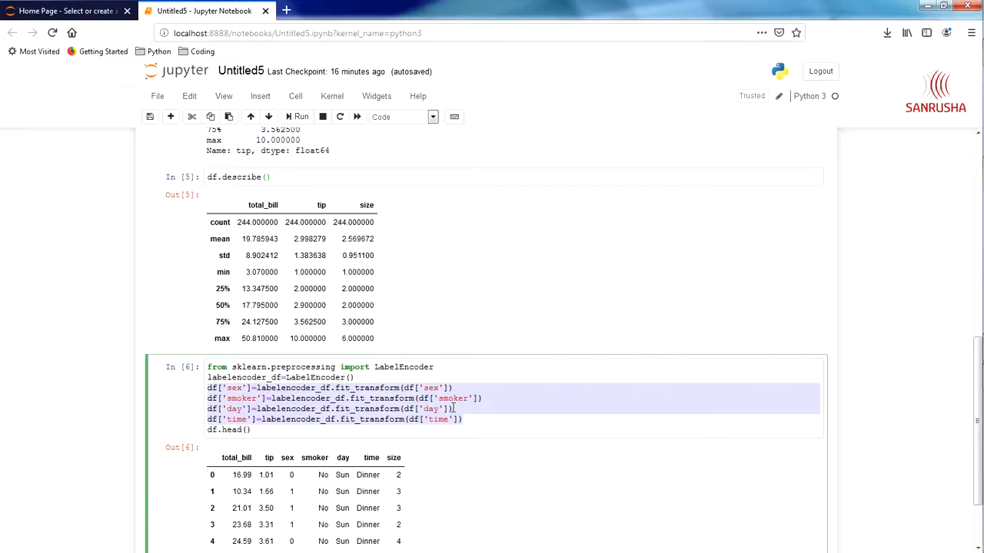
left_click(468, 415)
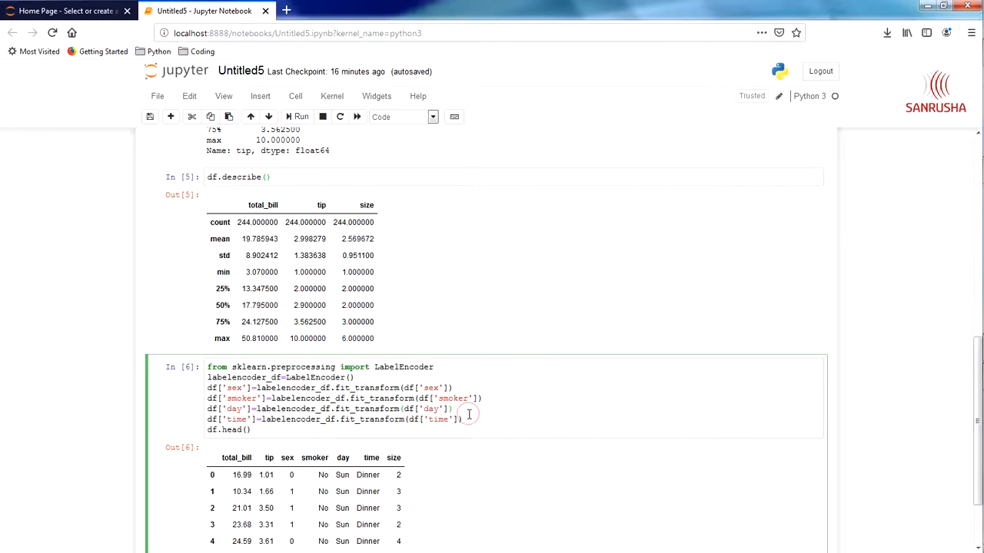
Rerun the encoding cell so smoker, day and time show numeric codes, and add a cell below.
key("shift+Return")
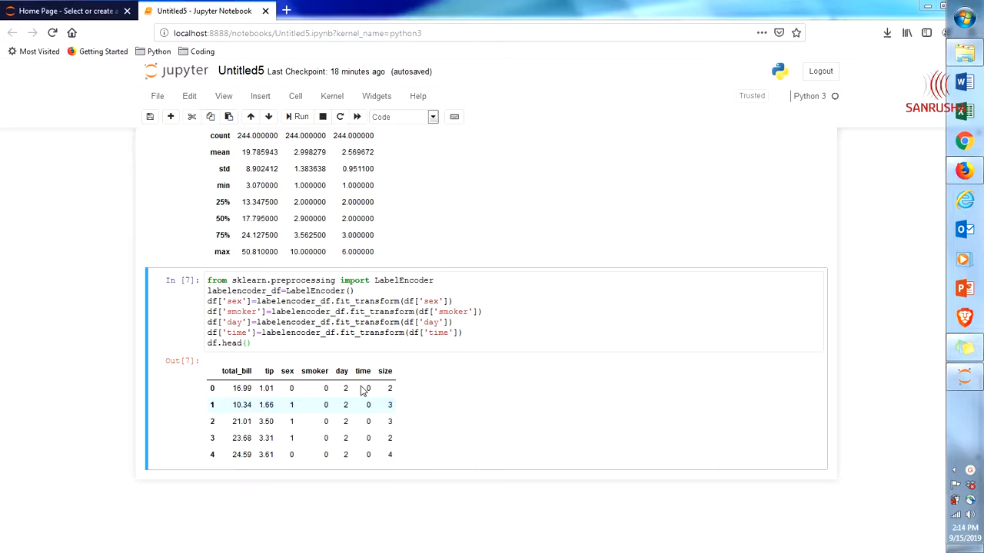
left_click(272, 343)
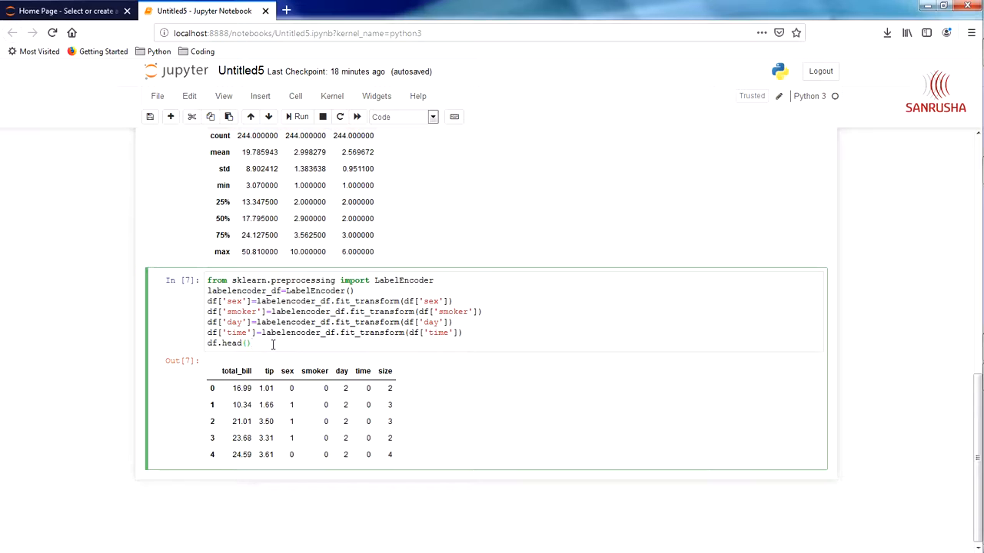
left_click(171, 116)
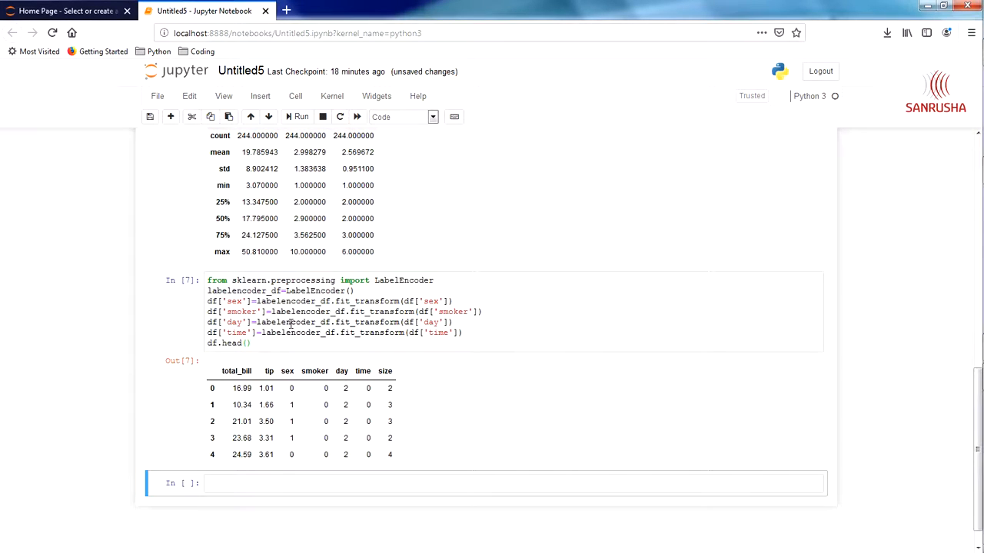
Write corr_matrix=df.corr() and sns.heatmap(data=corr_matrix,annot=True), then run the cell.
left_click(265, 483)
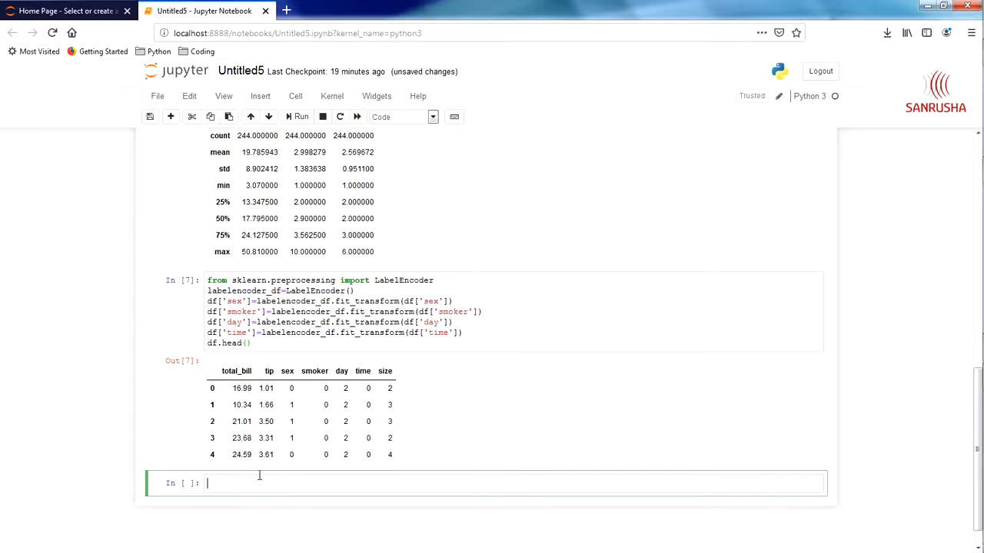
type("corr_matrix")
type("=df.")
type("corr")
type("(")
key("Return")
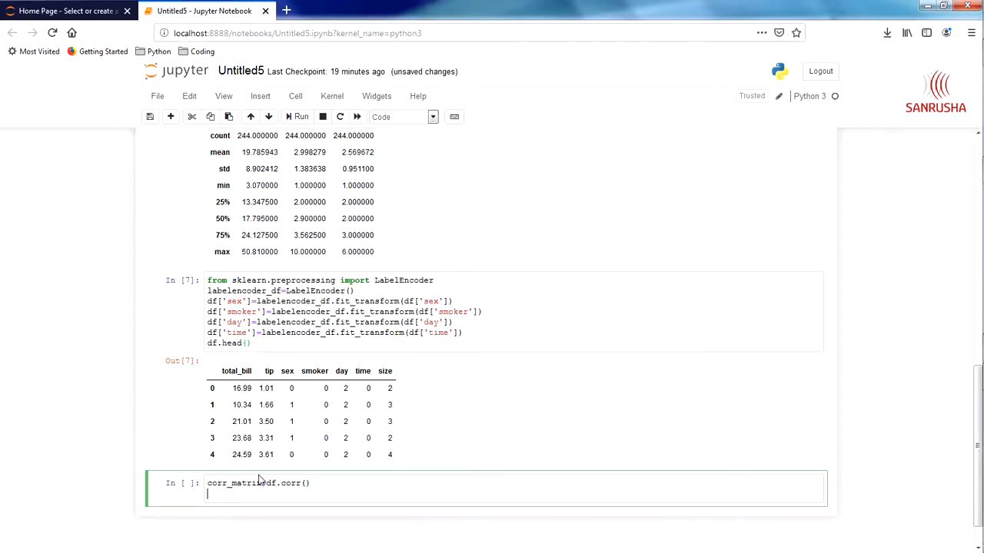
type("sns")
type(".heatmap(")
type("data=corr")
type("_matr")
type("ix")
type(",annot")
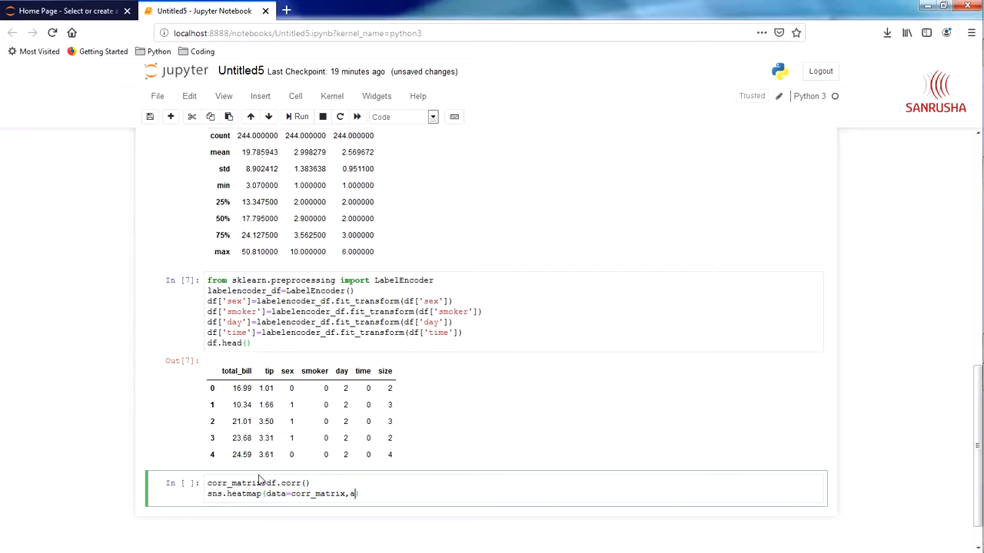
type("=True)")
key("ctrl+Return")
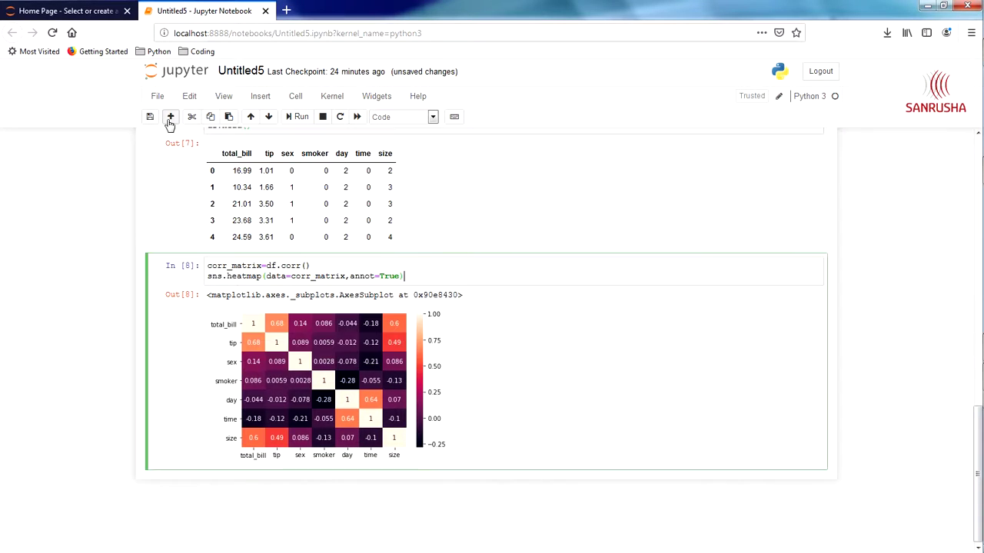
Insert a new empty cell below the rendered correlation heatmap.
left_click(170, 117)
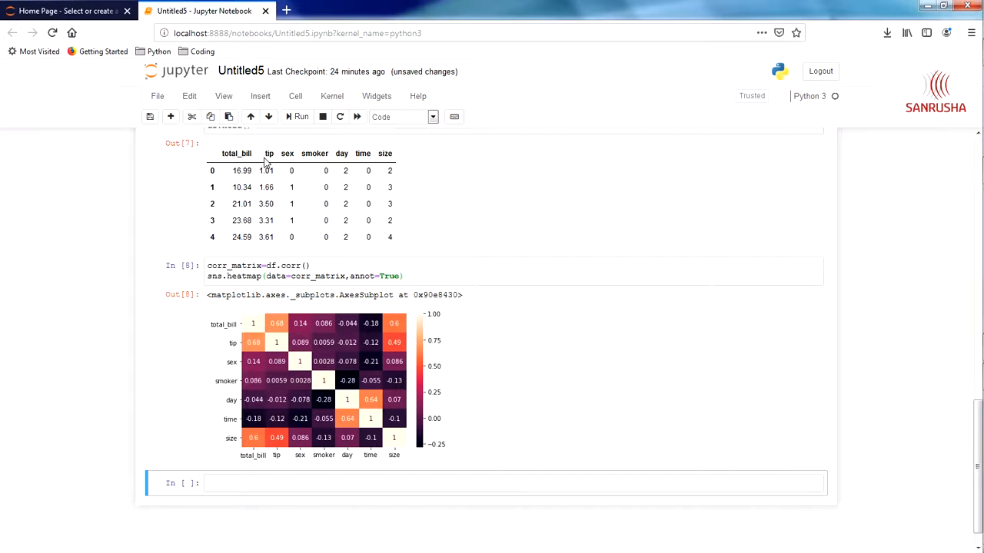
Assign y=df['tip'], run y.head() to show the first five tips, and add a cell below.
left_click(231, 486)
type("y=")
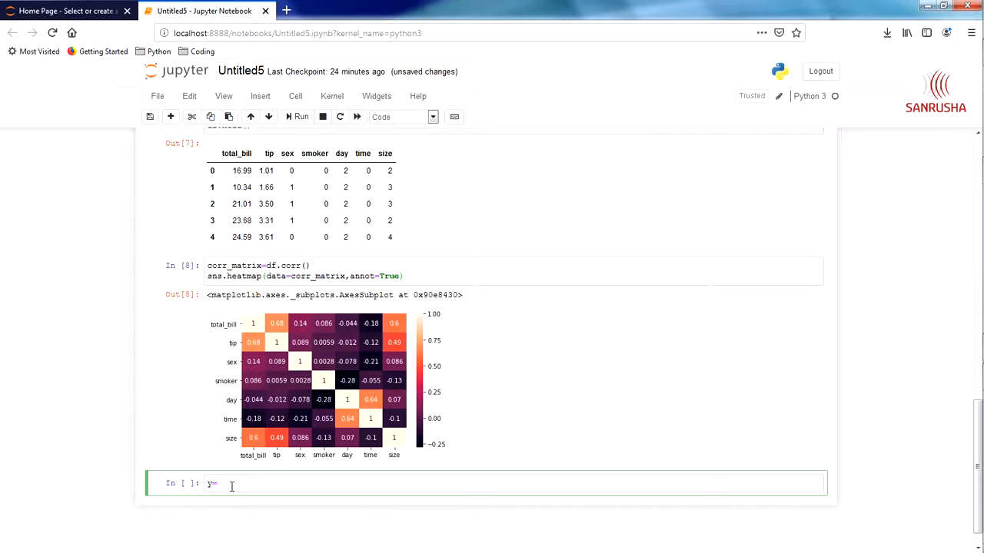
type("['tip")
key("Return")
type("y.")
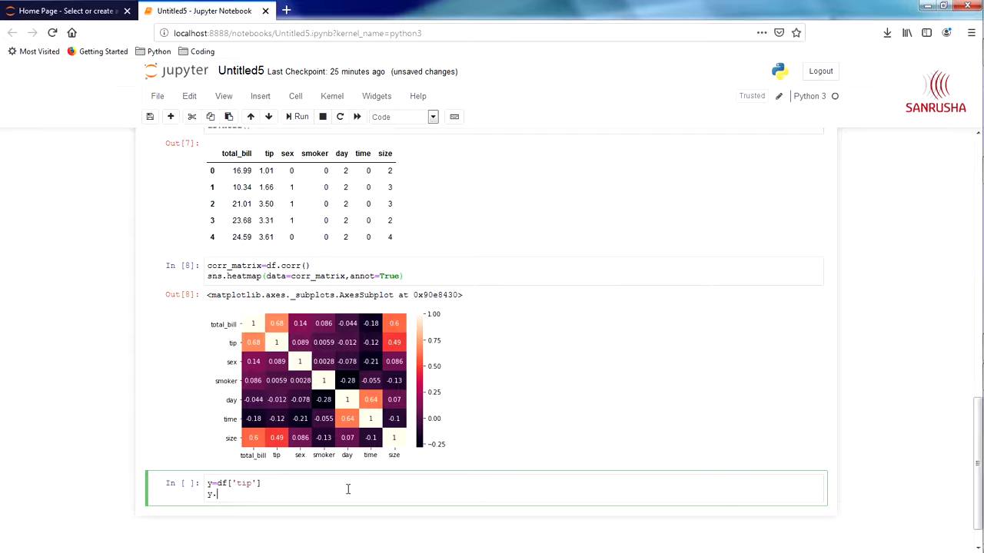
type("head()")
key("shift+Return")
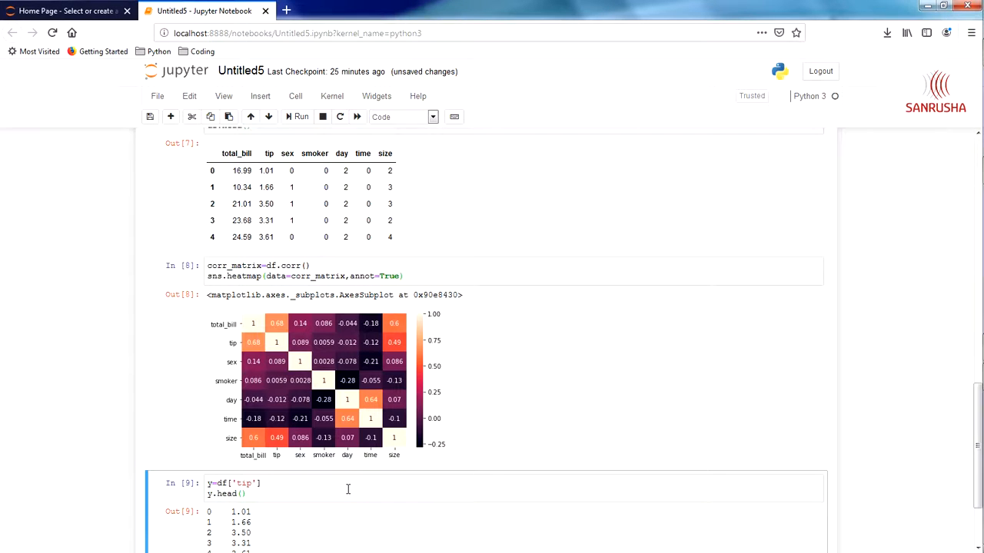
scroll(170, 419, "down", 3)
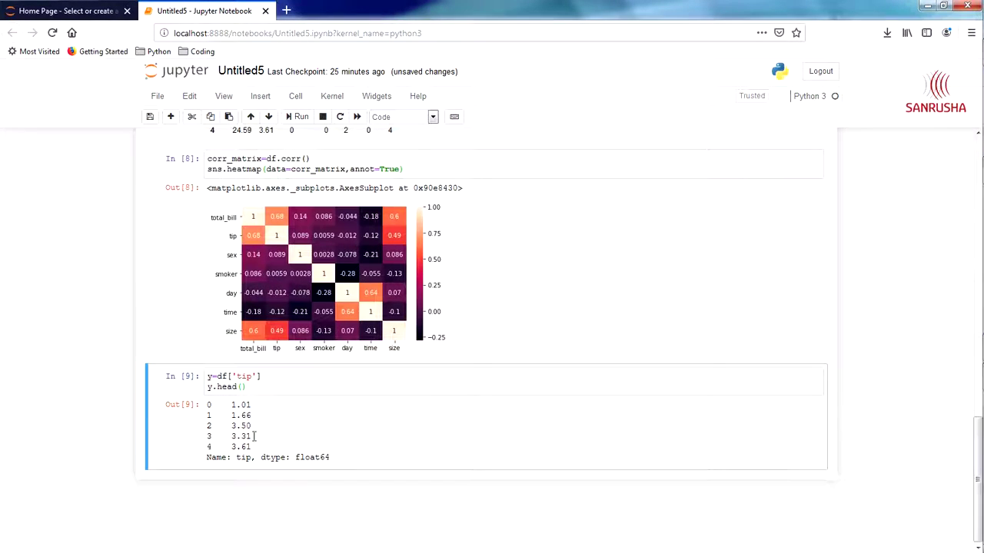
left_click(171, 116)
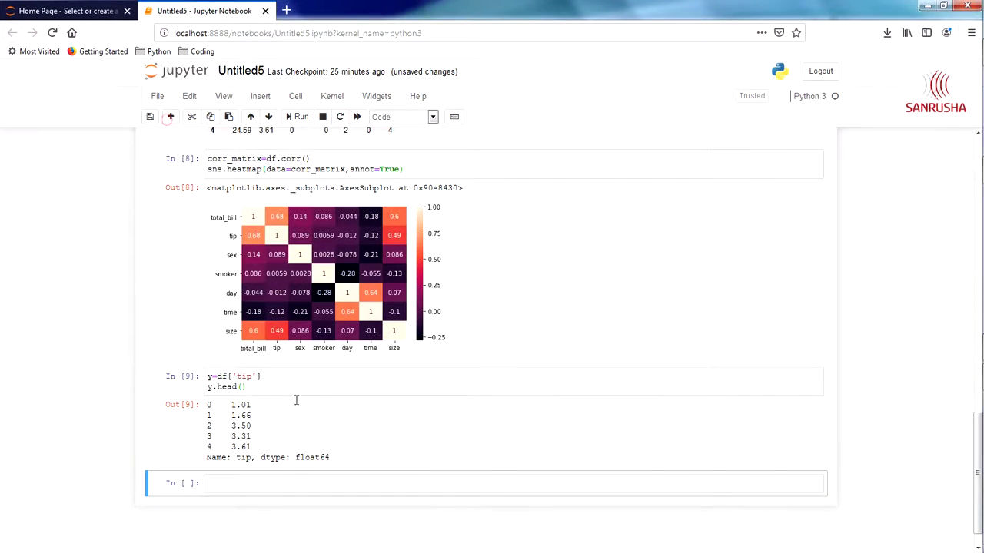
Assign x=df.drop(['tip'],axis=1) and run x.head() to preview the features without tip.
left_click(250, 480)
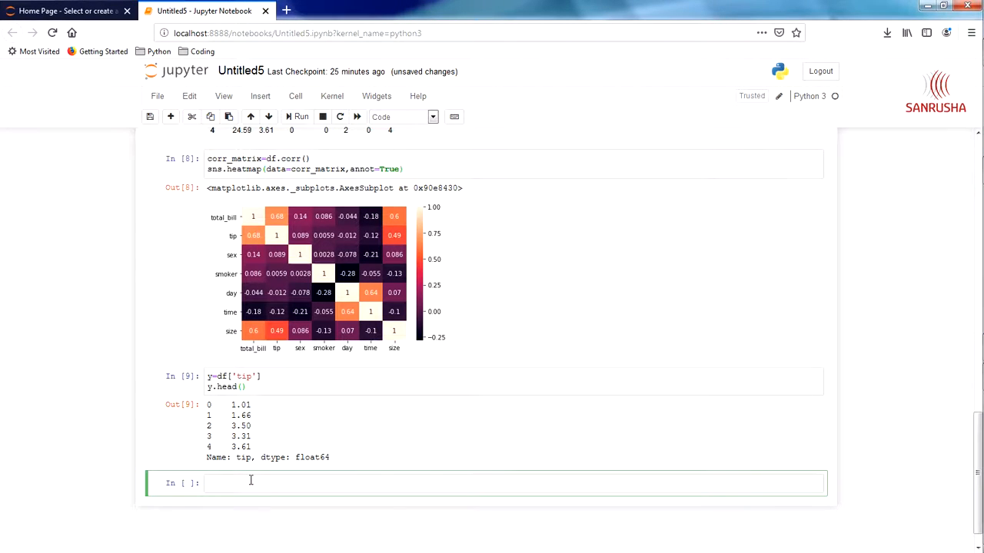
type("x=df.d")
type("rop")
type("(['tip'],axis")
type("=1)")
double_click(271, 483)
left_click_drag(330, 483, 219, 485)
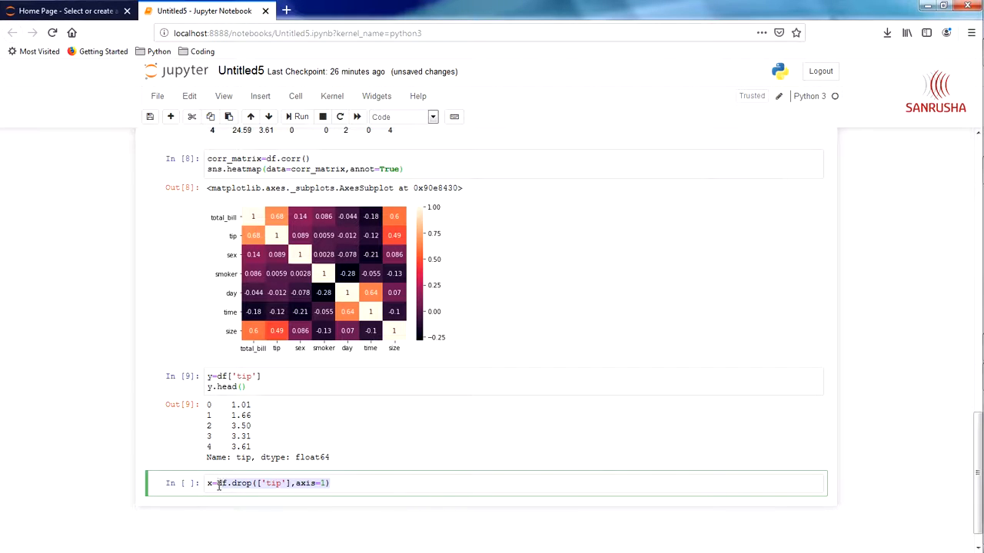
left_click(348, 483)
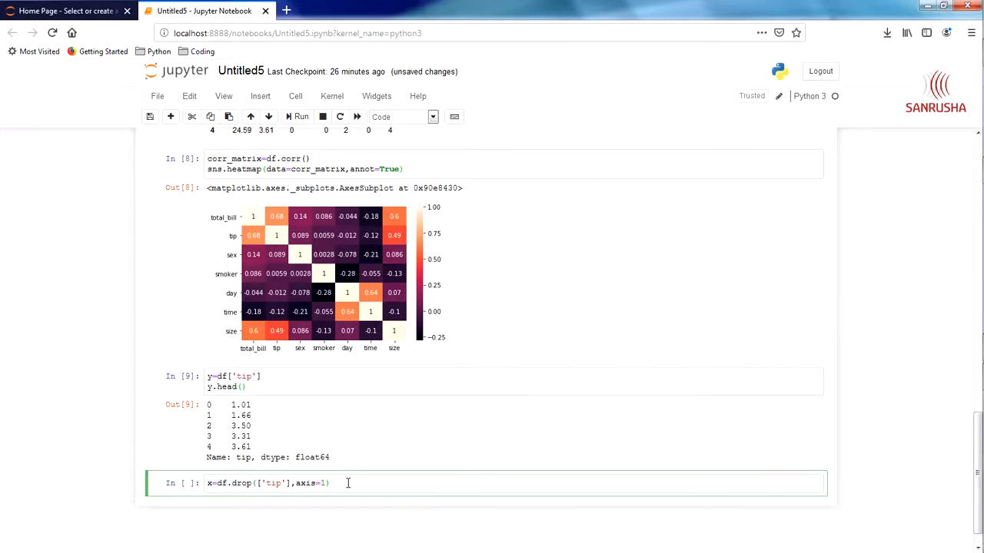
key("alt")
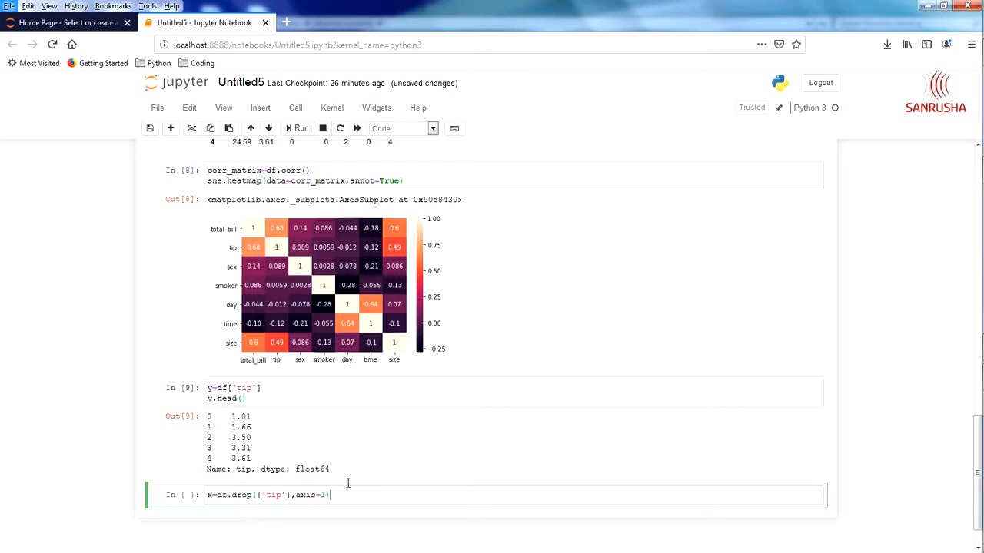
key("Down")
key("Escape")
key("Escape")
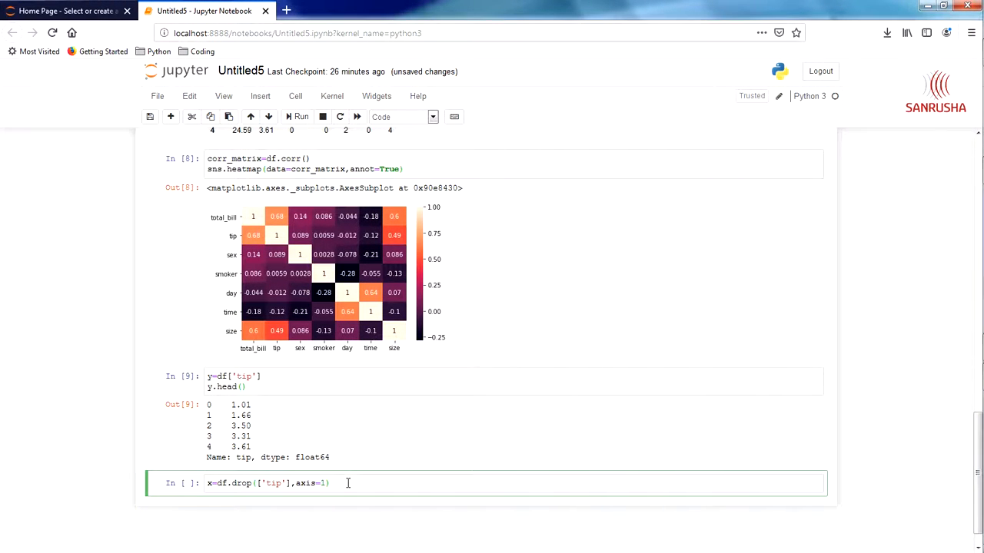
key("Return")
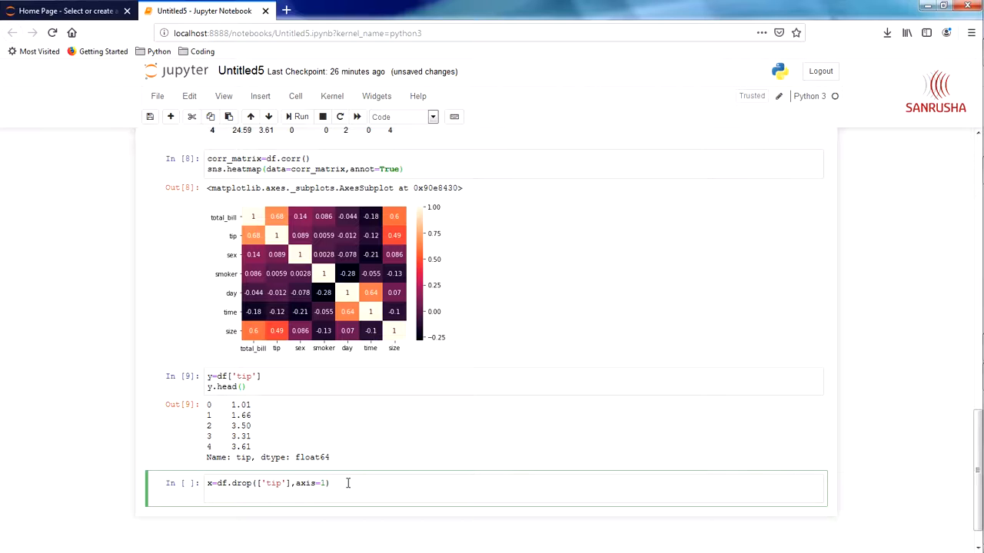
type("x.hea")
type("d()")
key("shift+Return")
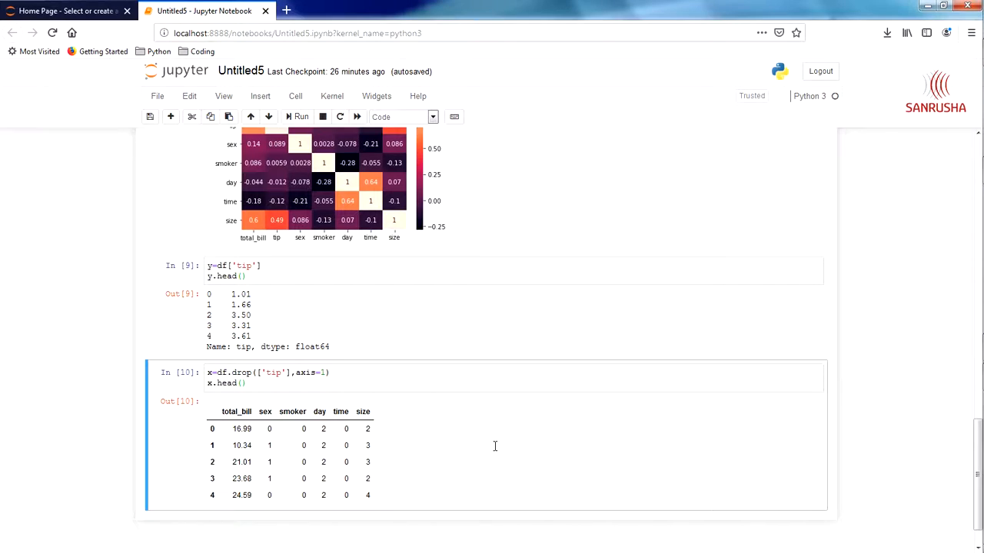
Return to cell 10 and add a new empty cell below it.
left_click(364, 382)
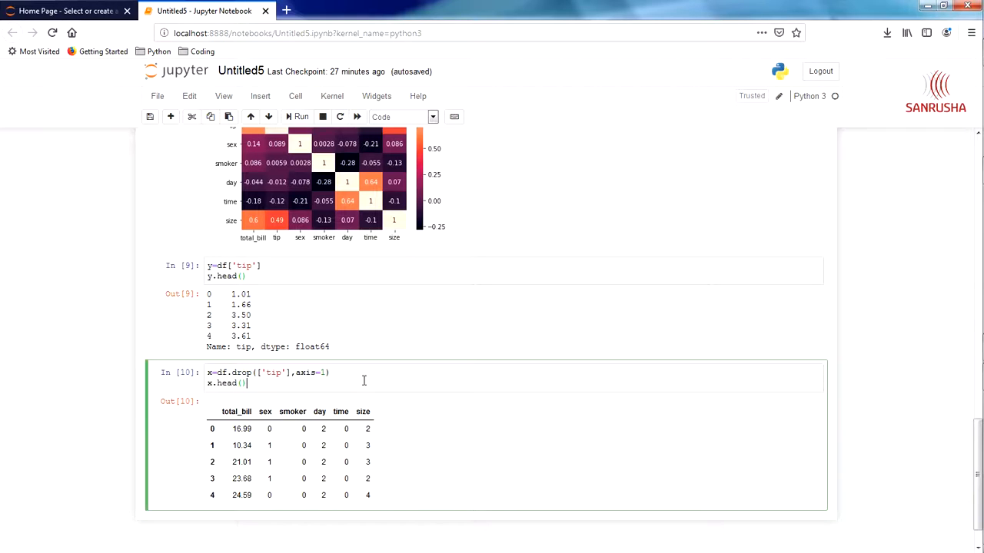
key("alt+Return")
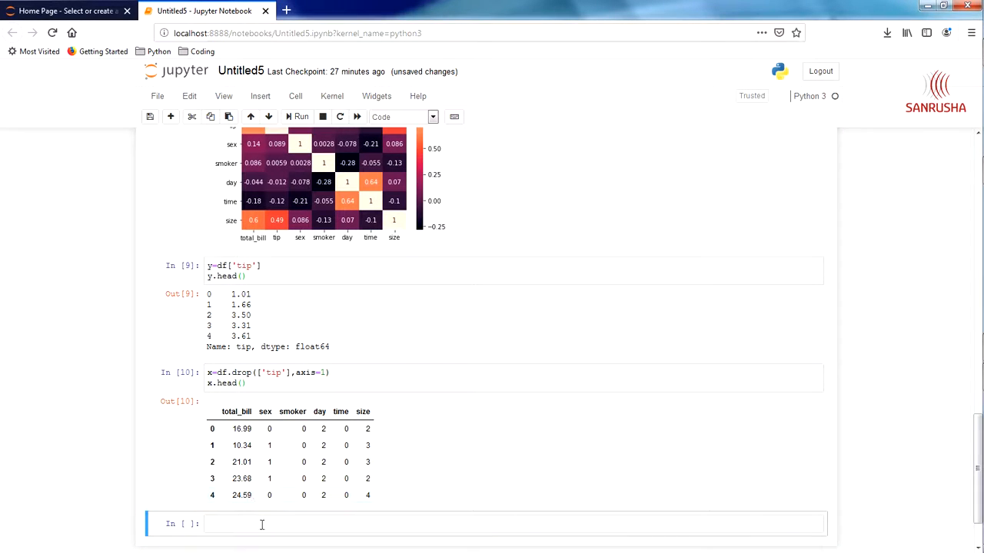
Import train_test_split from sklearn.model_selection and start the train_test_split(x,y,test_size=0.2,random_state=0) assignment.
left_click(260, 525)
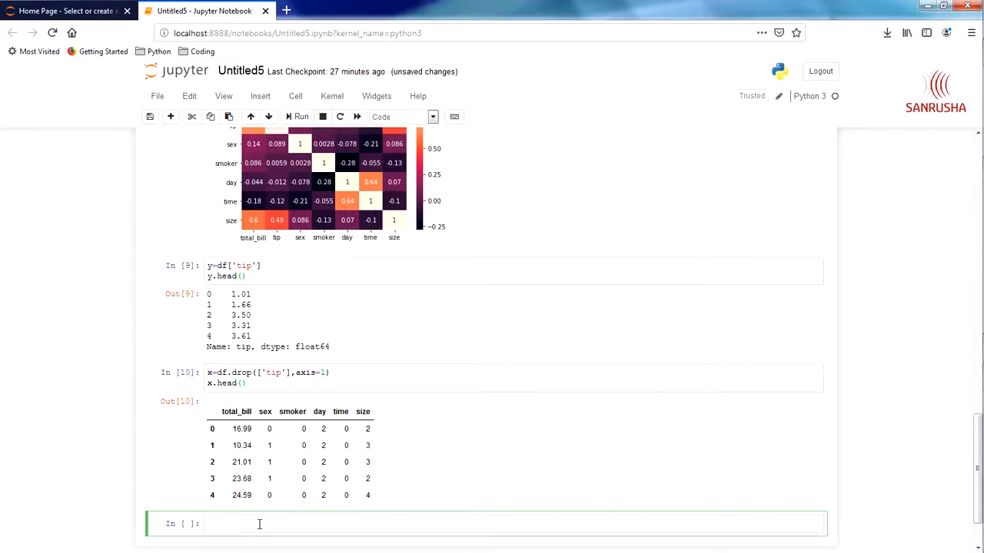
type("from ")
type("sklea")
type("rn.mod")
type("el_selectio")
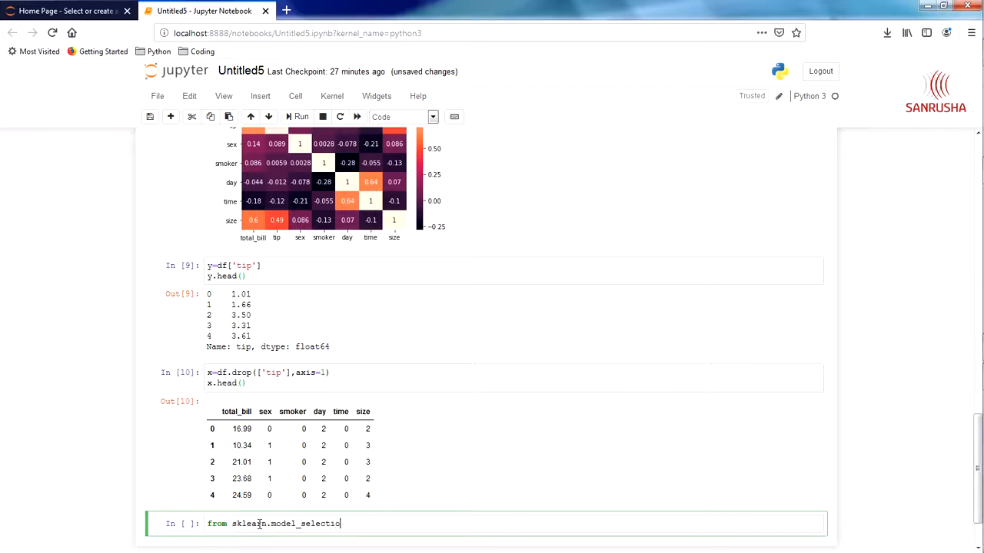
type("n import ")
type("train_test_s")
type("plit")
key("Return")
type("x")
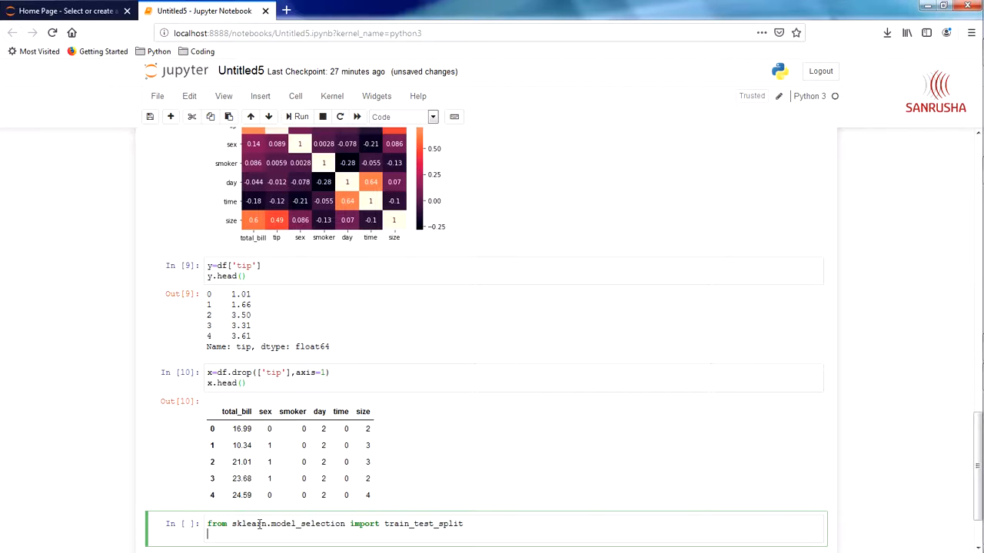
type("_tr")
type("ain,")
type("x_test")
type(",y_tr")
type("ain,")
type("y_te")
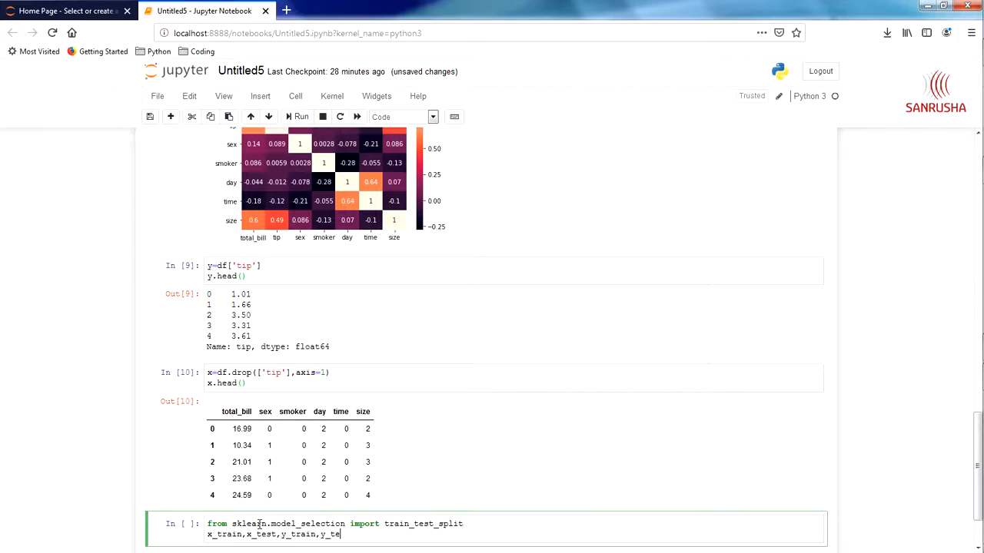
type("st")
type("=")
type("train_")
type("test_")
type("split")
type("(x")
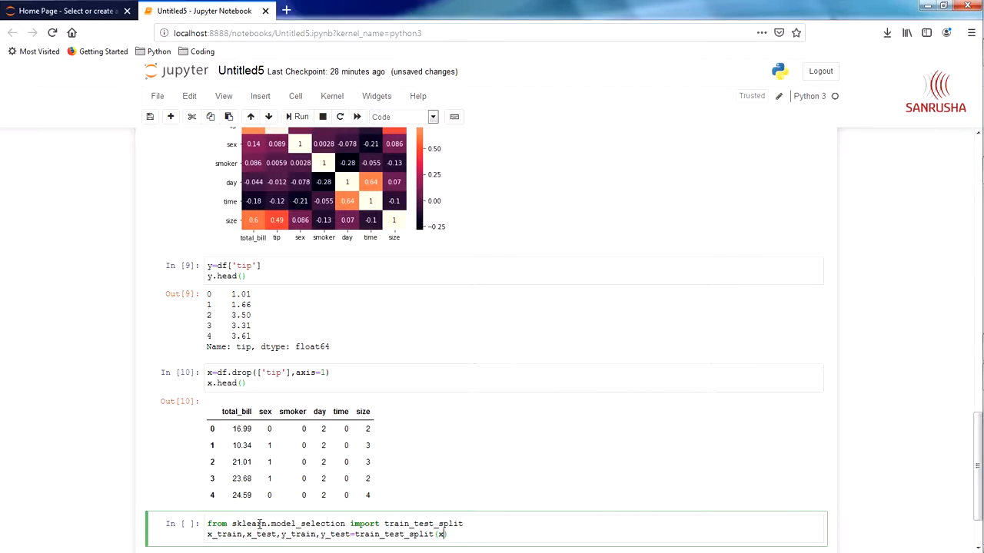
type(",y")
type(",")
type("test_s")
type("ize=")
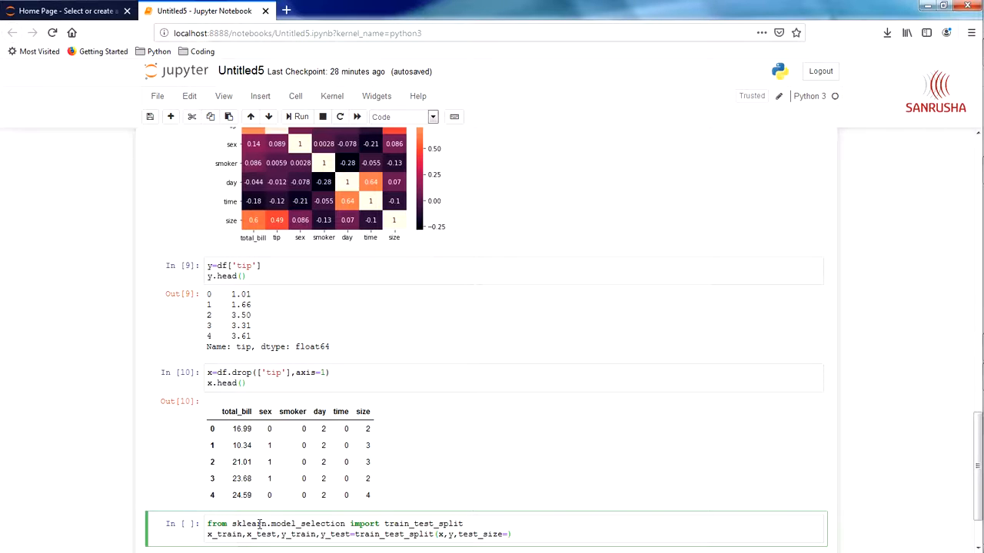
type("0.2,random_state=0)")
Add print(x_train.shape,x_test.shape,y_train.shape,y_test.shape) on a new line in the split cell.
key("Return")
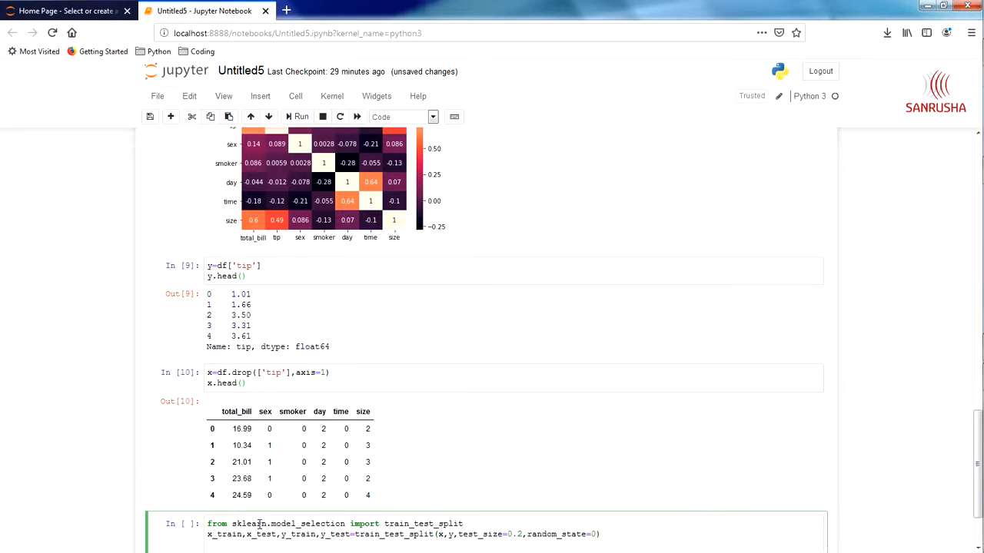
type("print(x_train,x_tes,y_t")
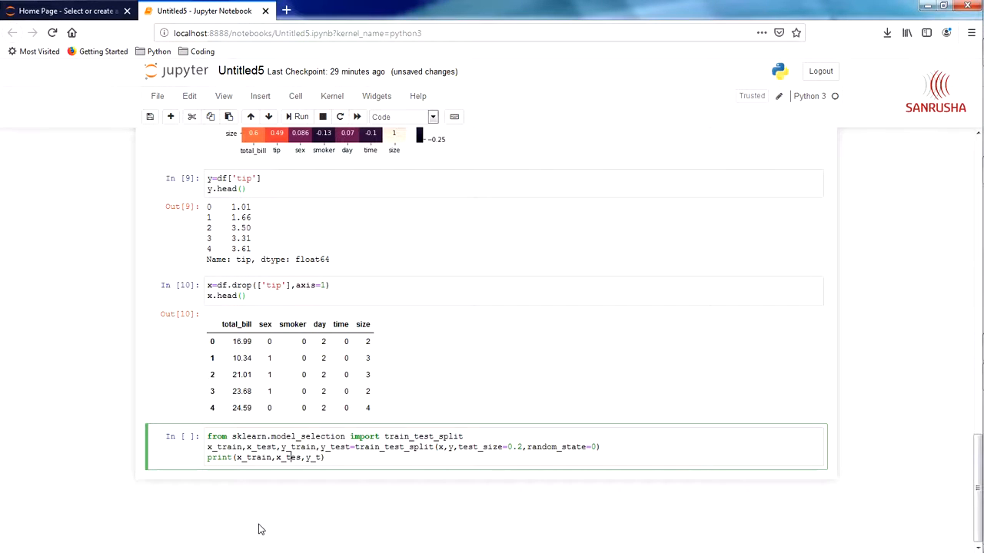
type(".shape")
key("Right")
key("Right")
key("Right")
type("train")
type(".shape")
key("Right")
key("Right")
type("rain")
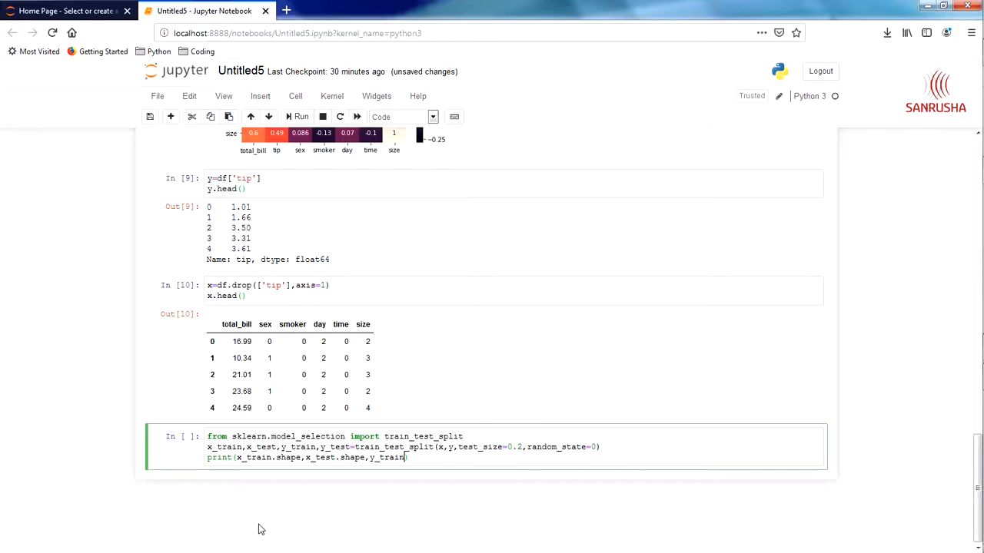
type(".shape,")
type("y_tes.s")
key("BackSpace")
type(".sha")
type("pe")
Run the split cell so it prints (195, 6) (49, 6) (195,) (49,).
key("ctrl+Return")
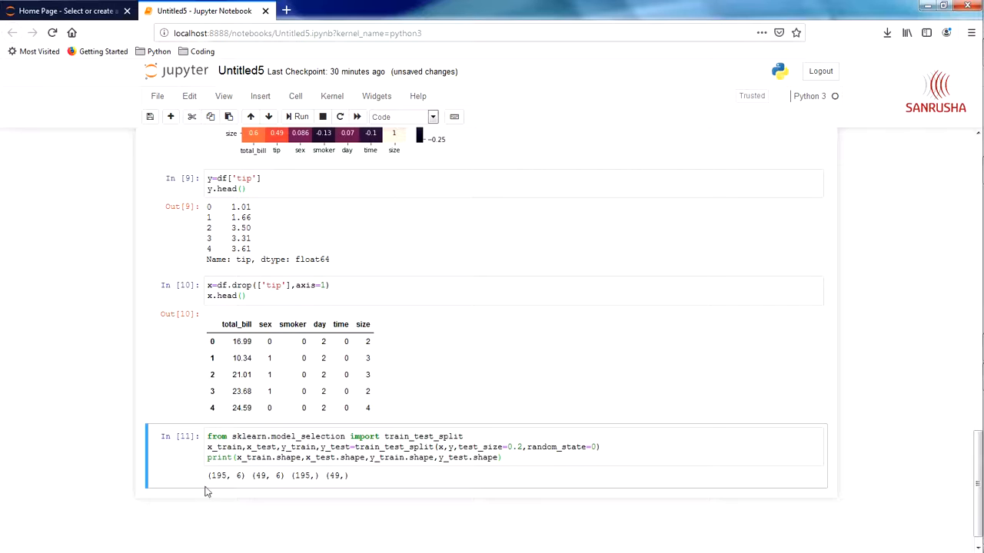
left_click(239, 458)
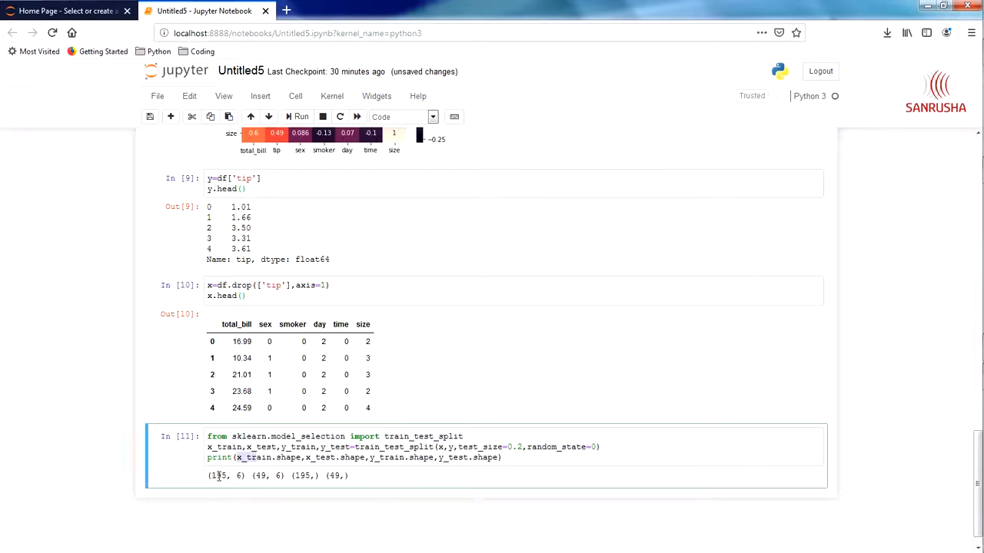
Highlight the 195 and 49 row counts in the printed train and test shapes.
left_click_drag(211, 476, 228, 476)
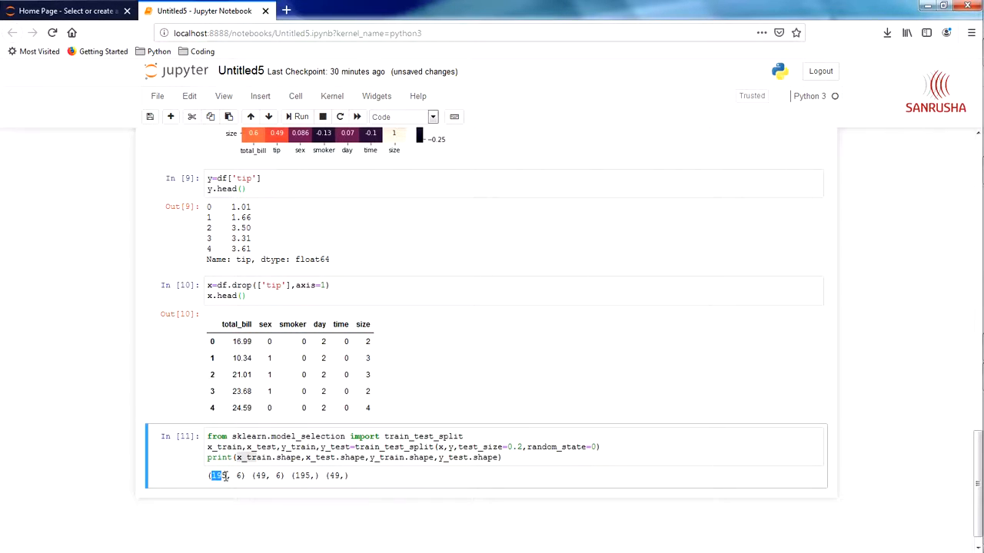
left_click_drag(211, 475, 262, 475)
left_click_drag(310, 475, 289, 475)
left_click_drag(343, 476, 327, 476)
left_click(484, 476)
scroll(590, 484, "up", 3)
scroll(591, 484, "up", 3)
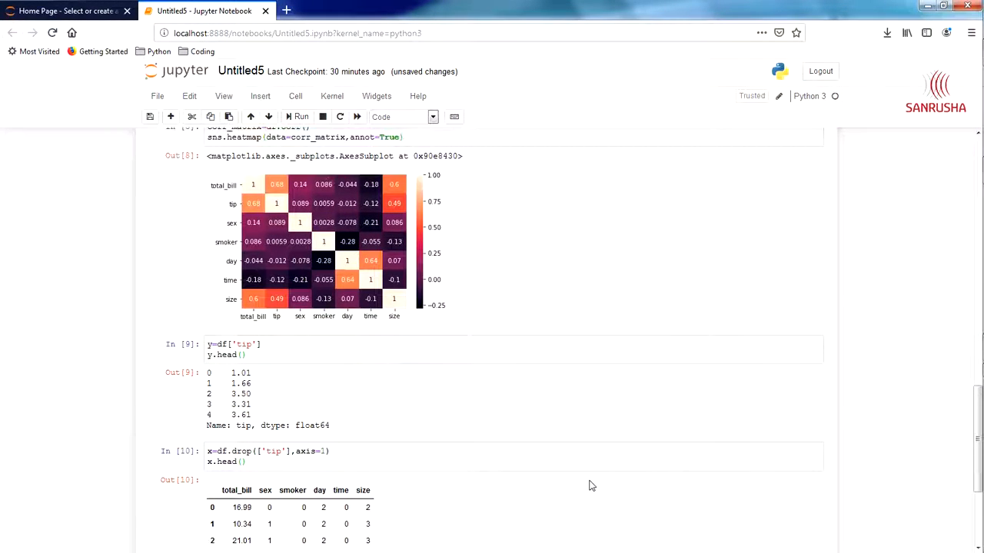
scroll(591, 484, "up", 3)
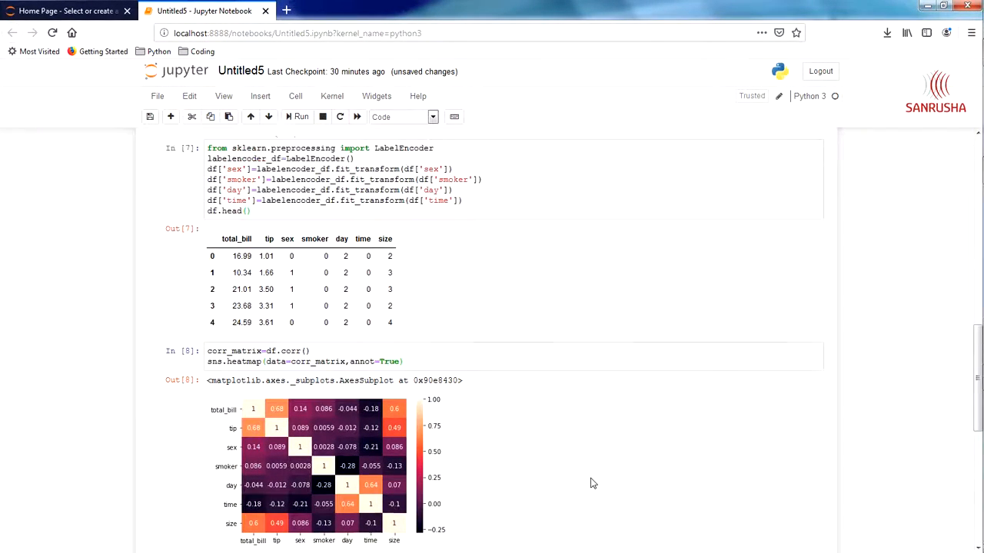
scroll(592, 486, "up", 3)
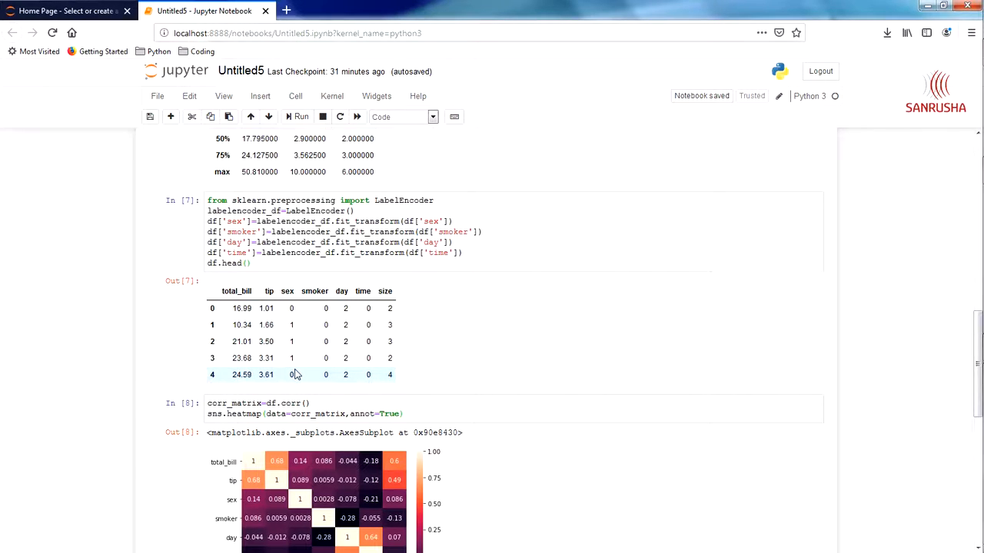
Review the label-encoded table while scrolling back over earlier output.
left_click_drag(295, 307, 230, 324)
left_click(292, 311)
scroll(361, 371, "down", 1)
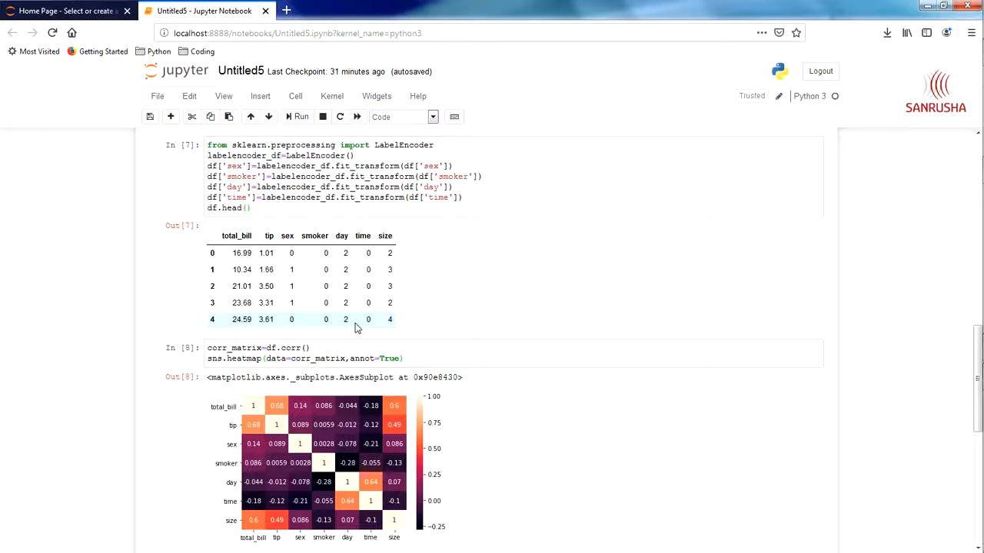
scroll(356, 328, "down", 5)
scroll(461, 431, "down", 4)
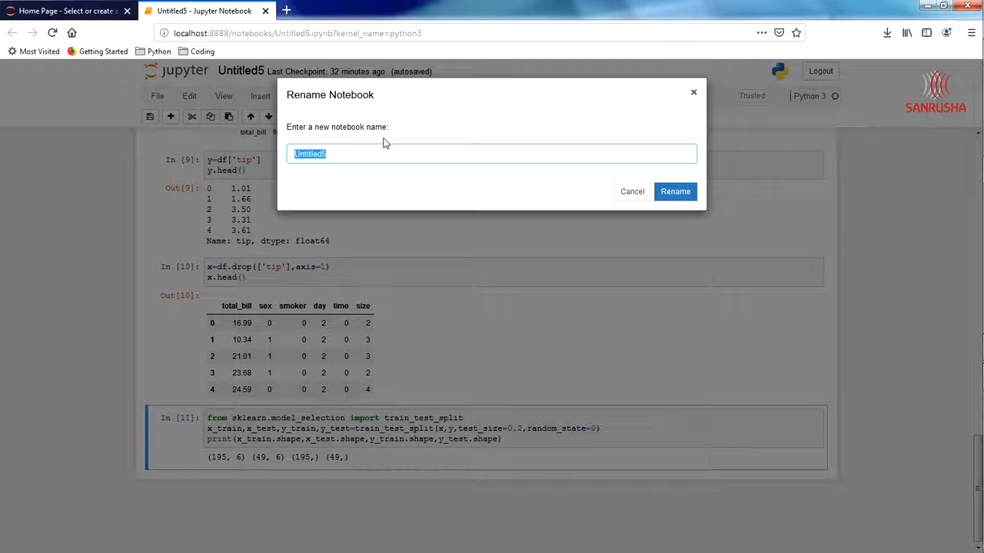
type("MachineL")
type("ear")
type("ningData")
type("Preprocessin")
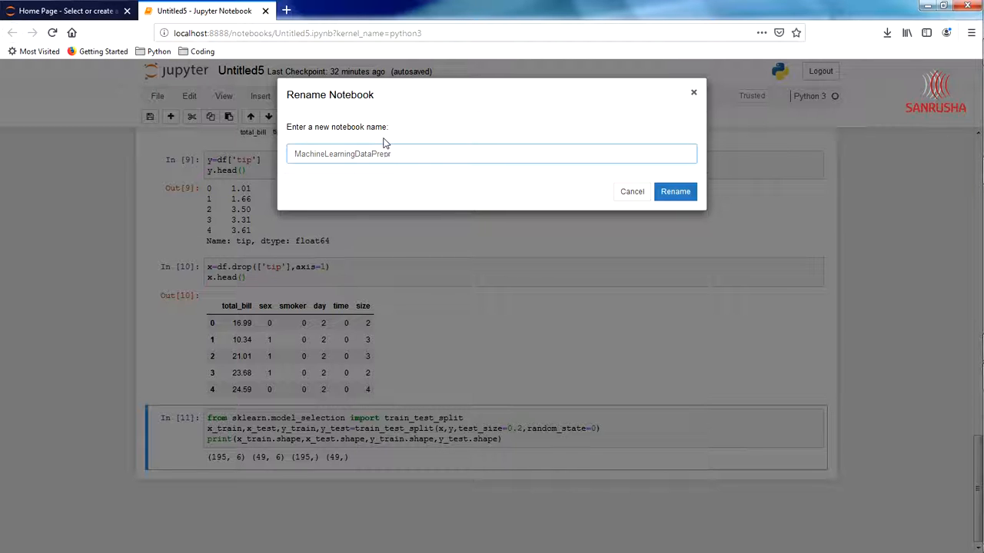
type("g")
Confirm the new notebook name MachineLearningDataPreprocessing.
key("Return")
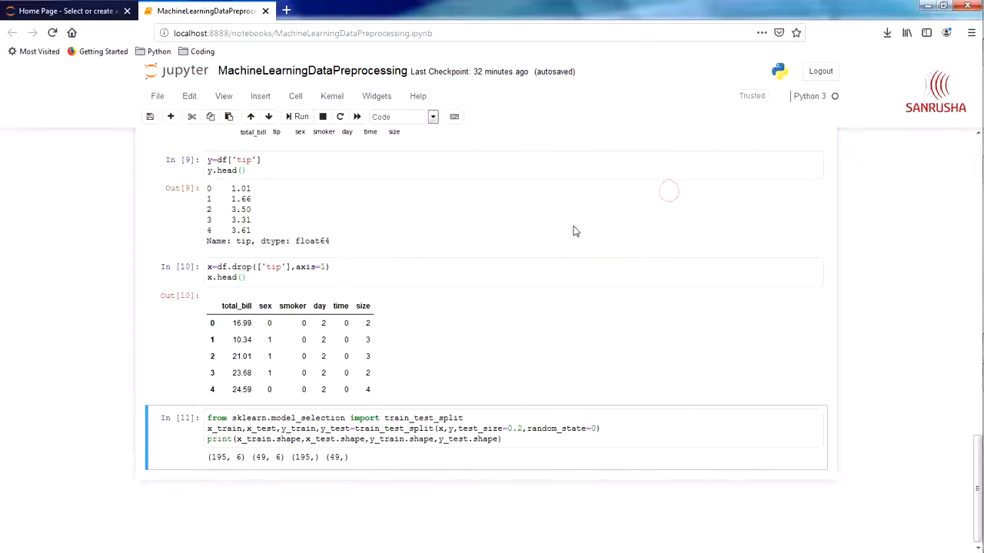